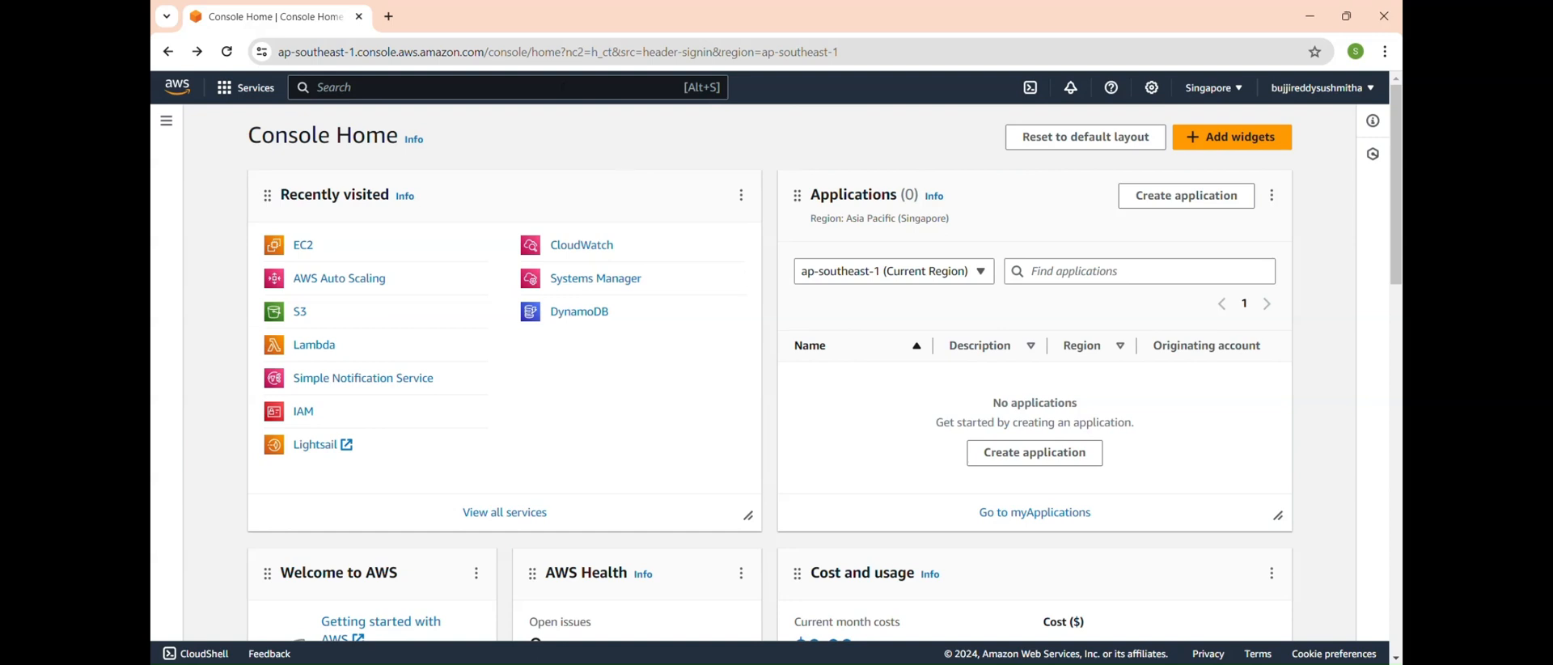
# Step: Go to the VPC service and start a new VPC with the VPC only option
pyautogui.click(564, 87)
pyautogui.write('vpc')
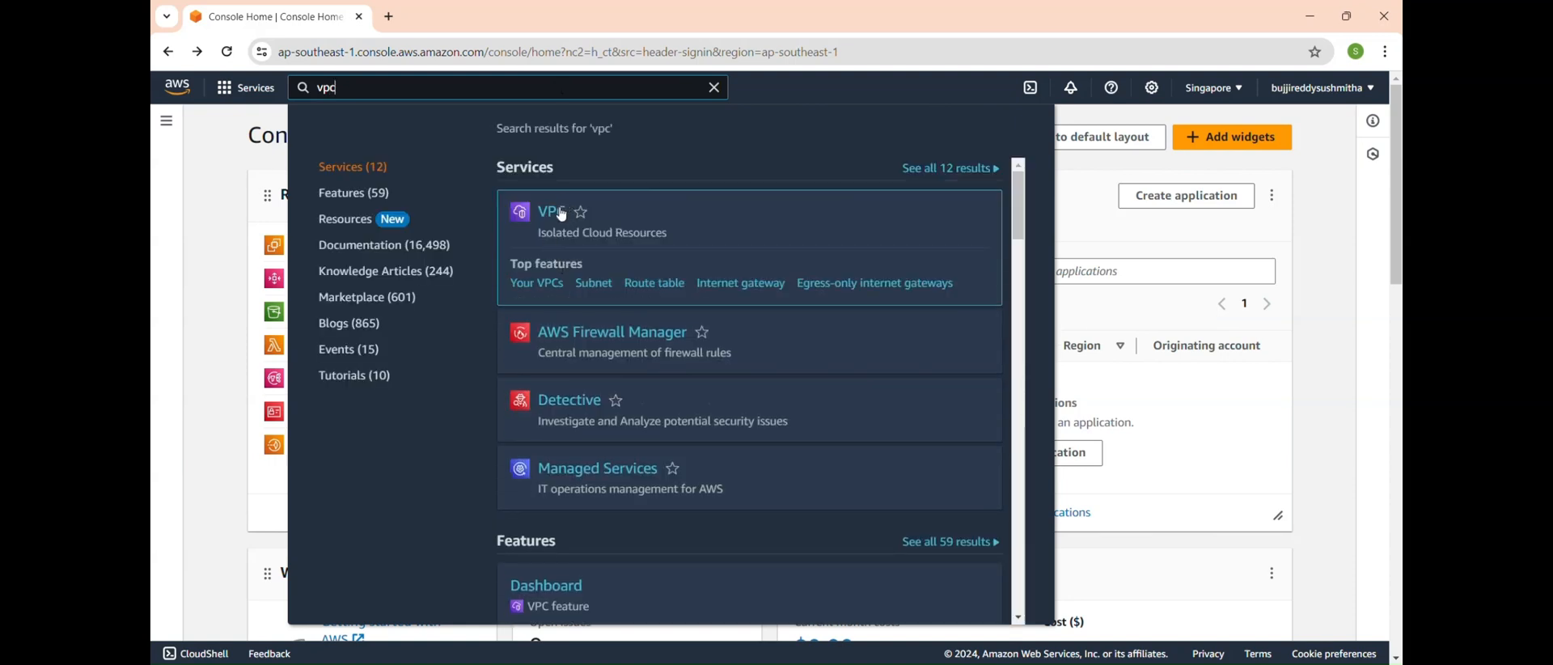
pyautogui.click(563, 213)
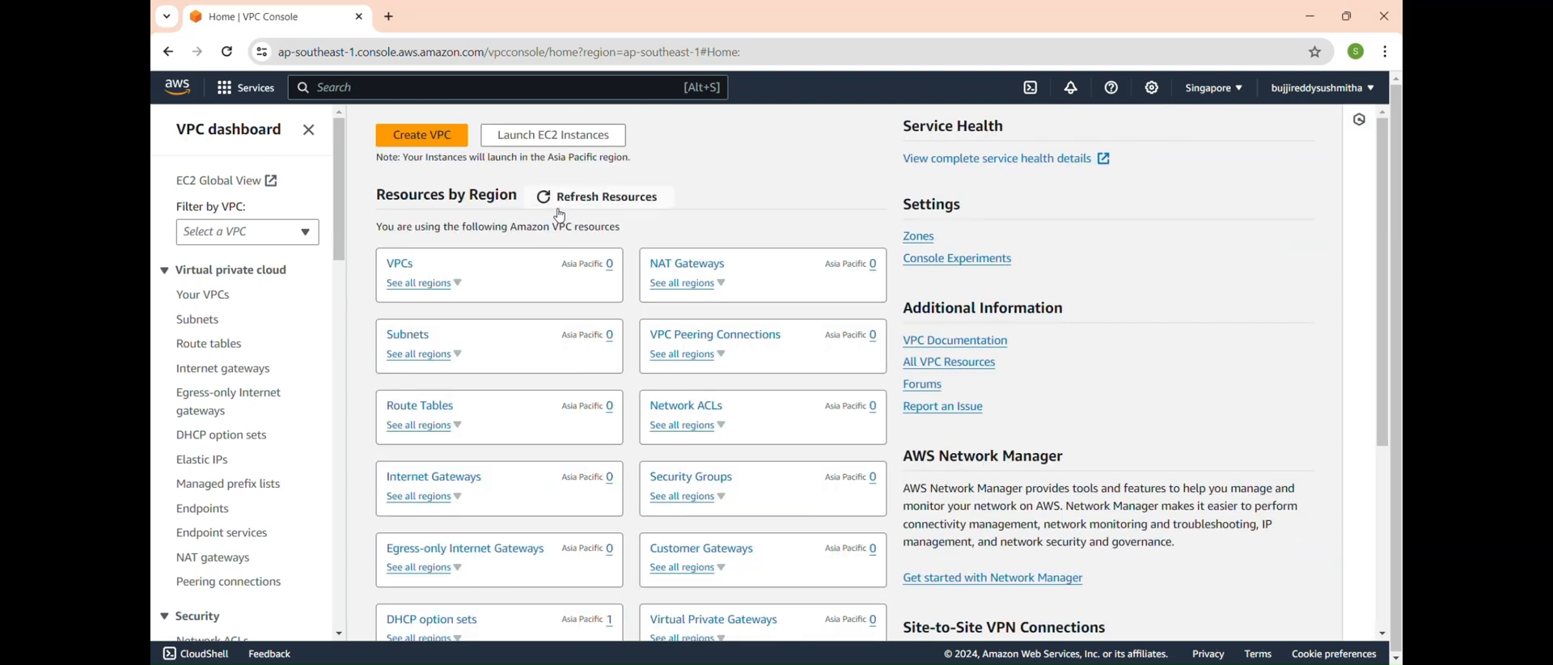
pyautogui.click(427, 144)
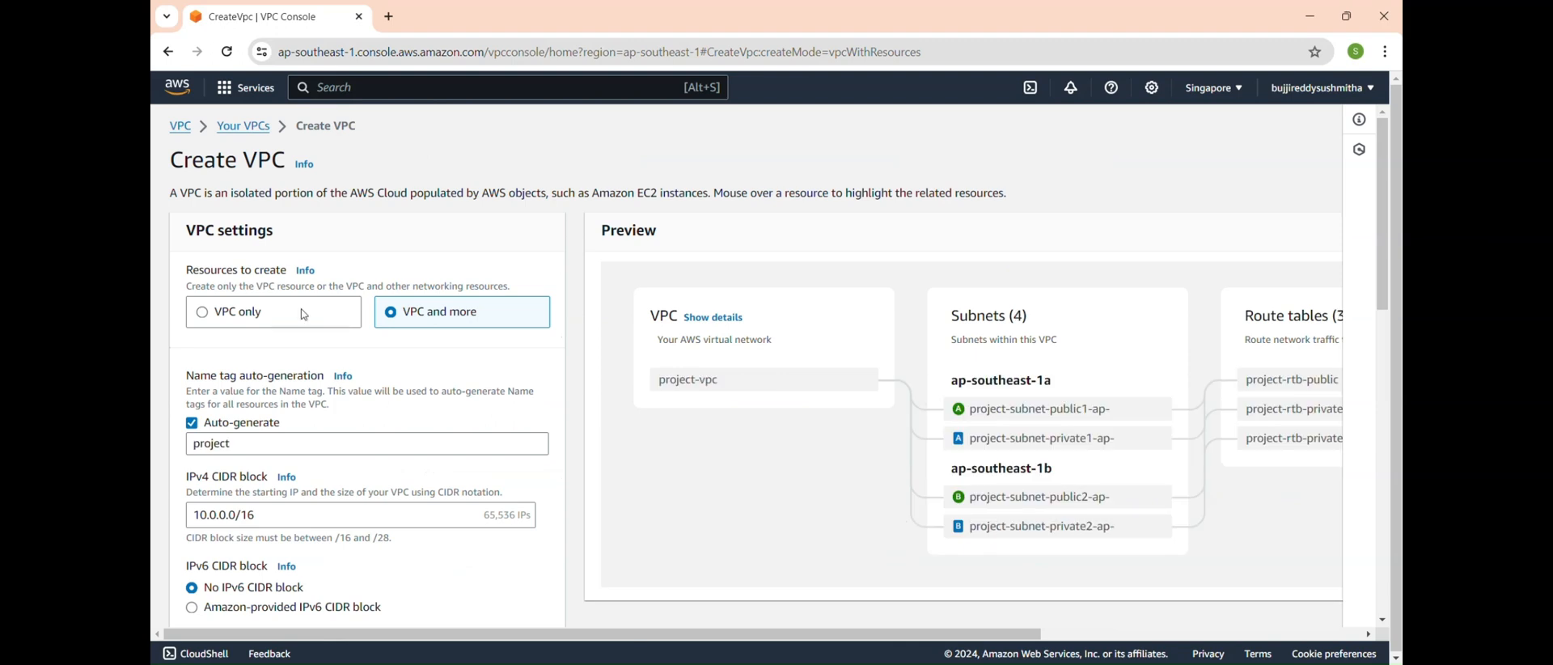
pyautogui.click(299, 318)
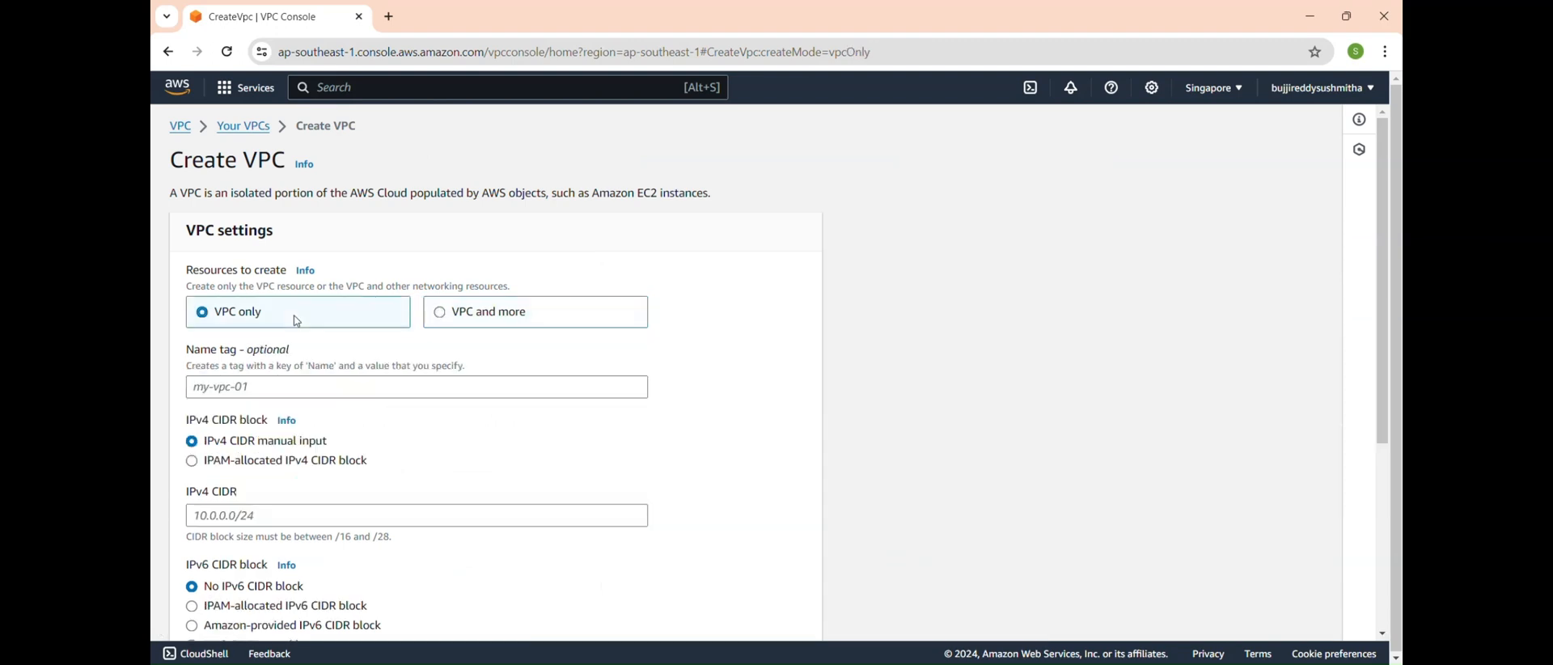
# Step: Name the VPC jnetwork, give it the manual IPv4 CIDR 10.0.0.0/16, and create it
pyautogui.scroll(-2, 297, 321)
pyautogui.click(383, 309)
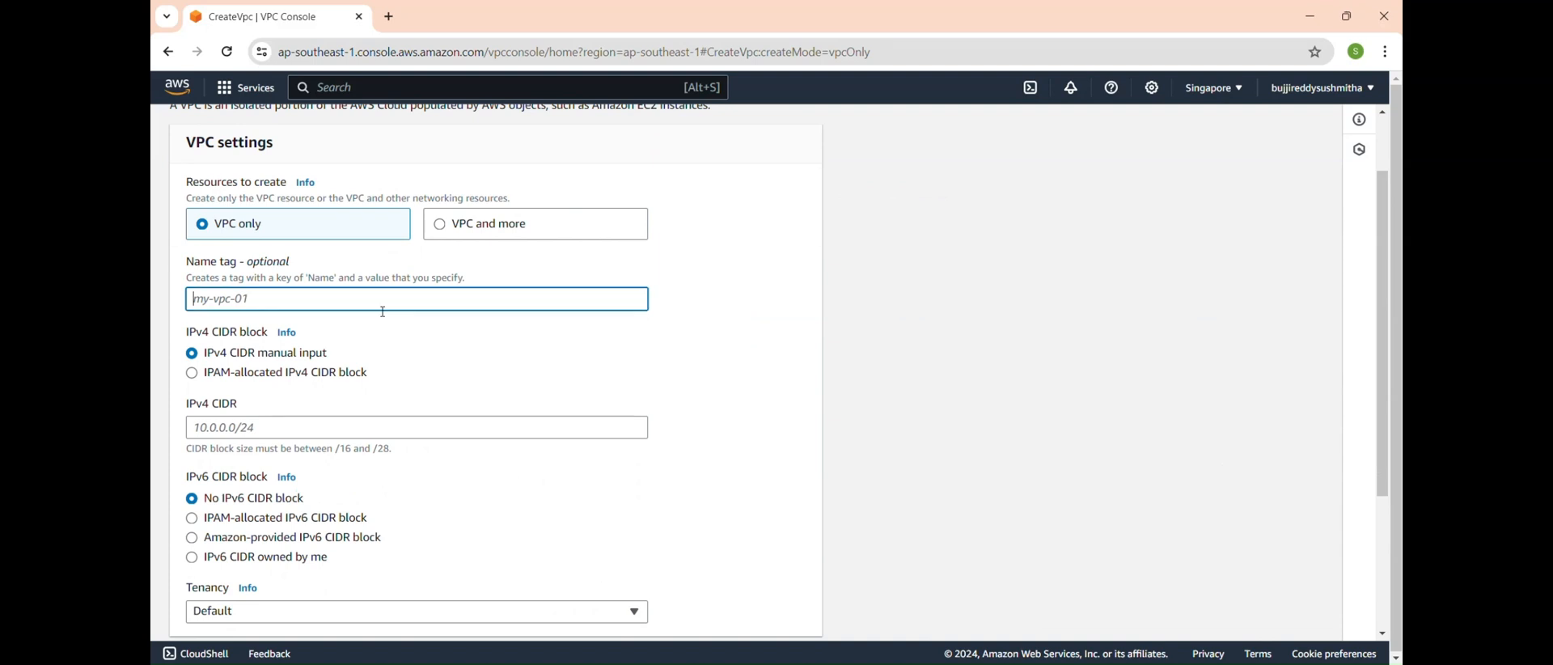
pyautogui.write('jnetwork')
pyautogui.scroll(-2, 384, 311)
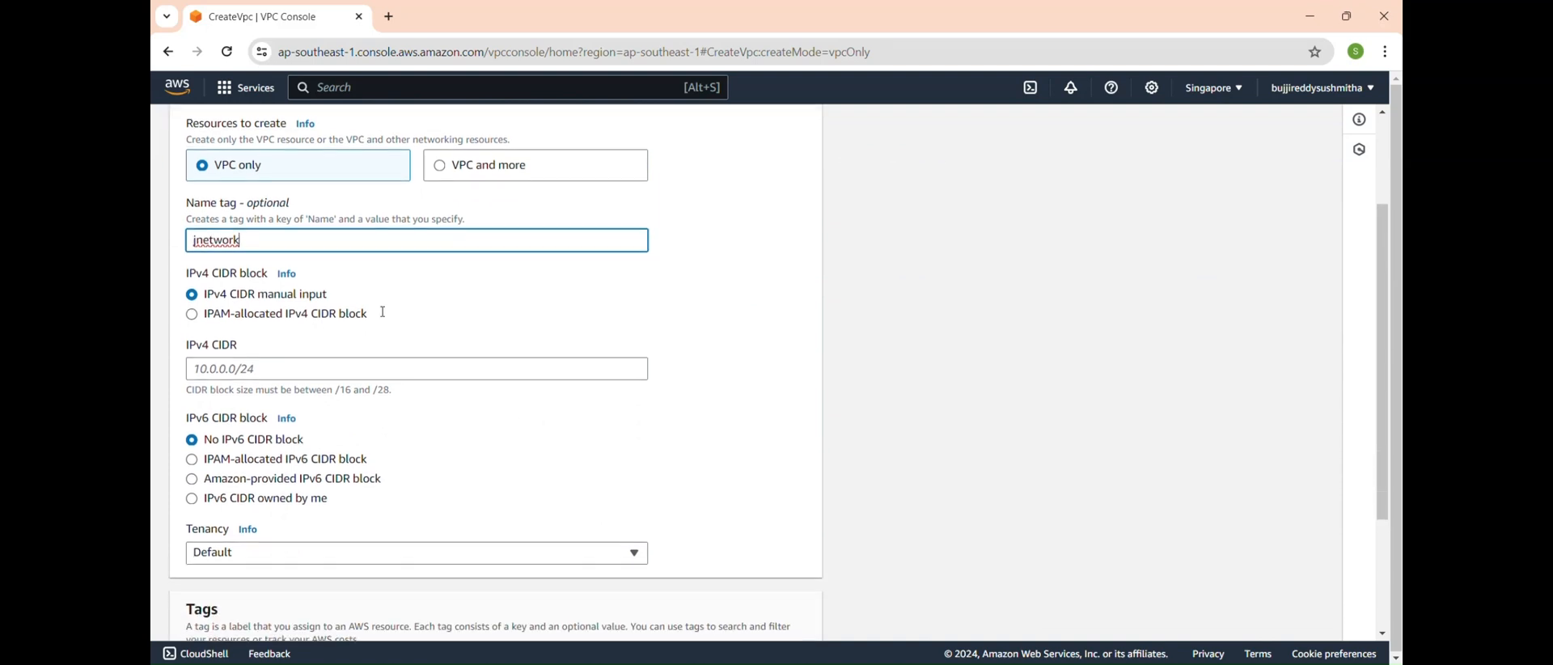
pyautogui.click(345, 336)
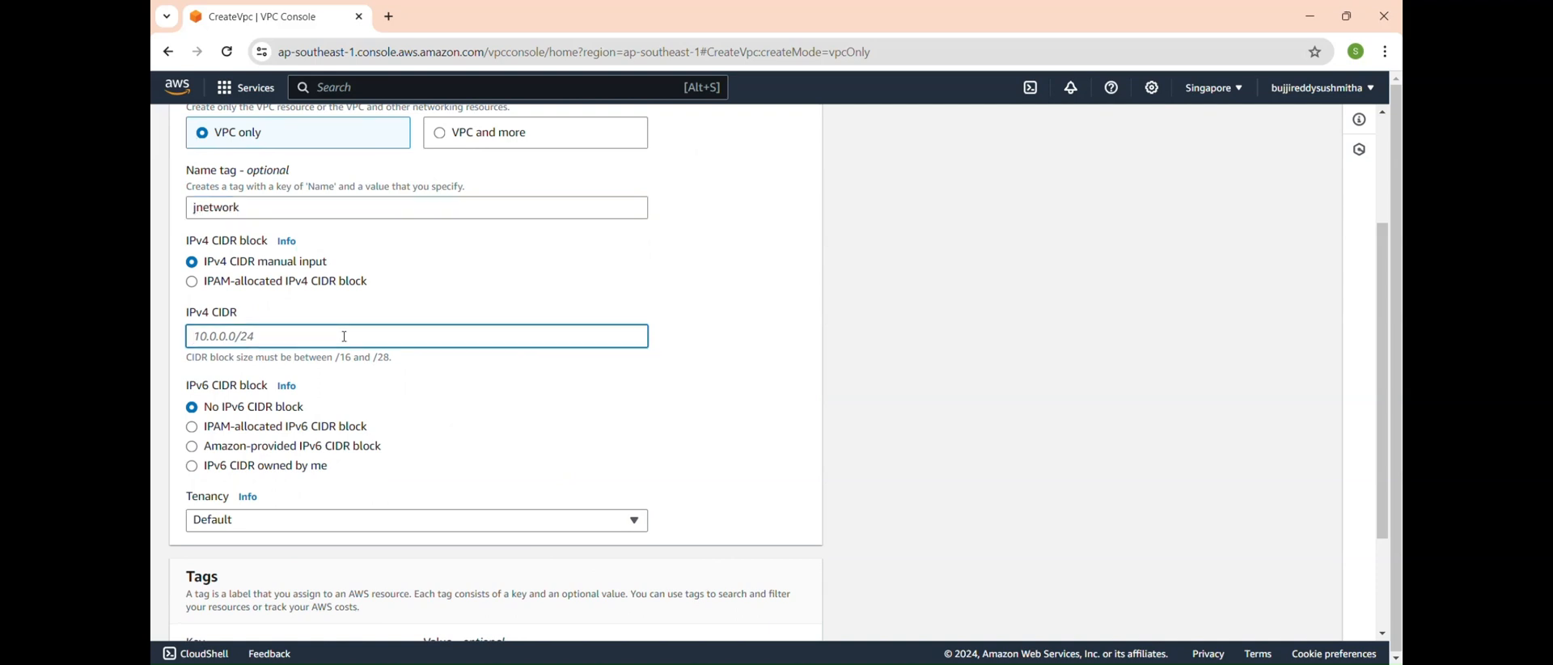
pyautogui.write('10.0.0.0/16')
pyautogui.scroll(-2, 286, 371)
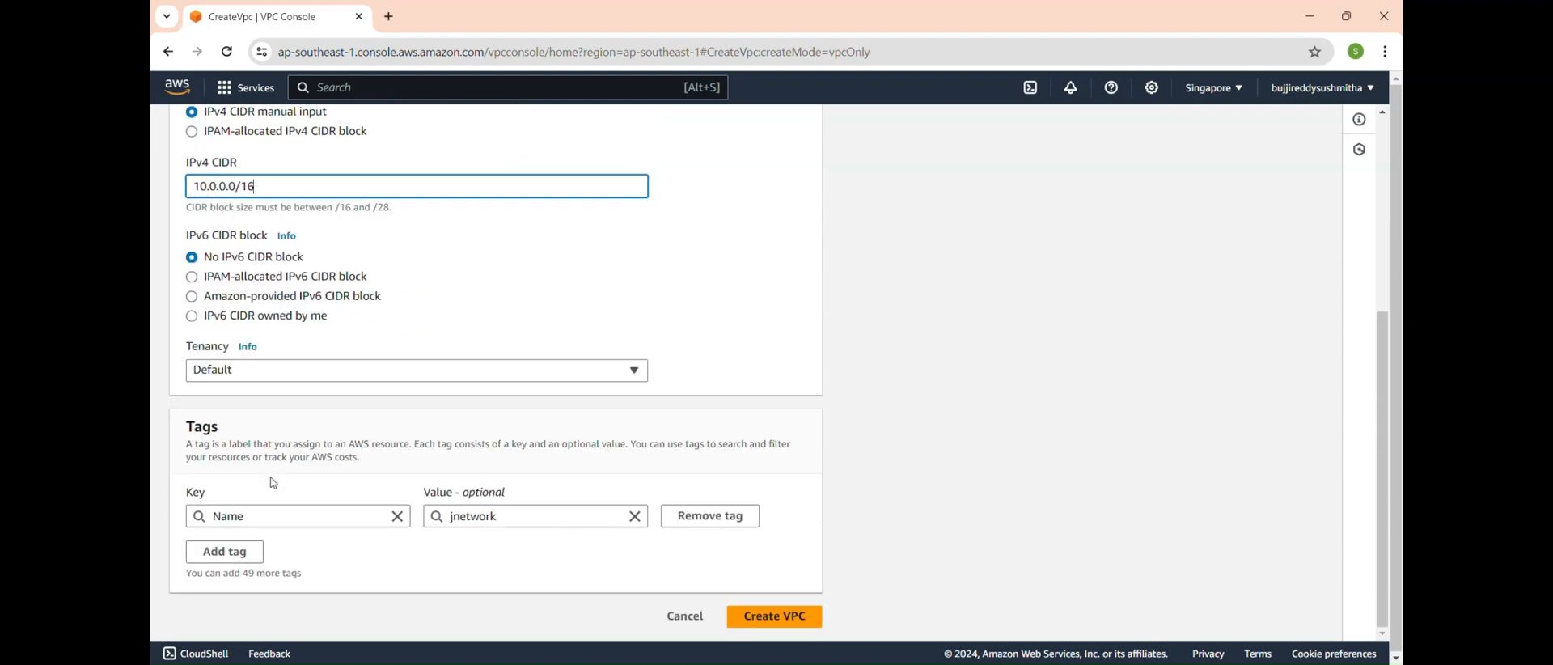
pyautogui.click(783, 618)
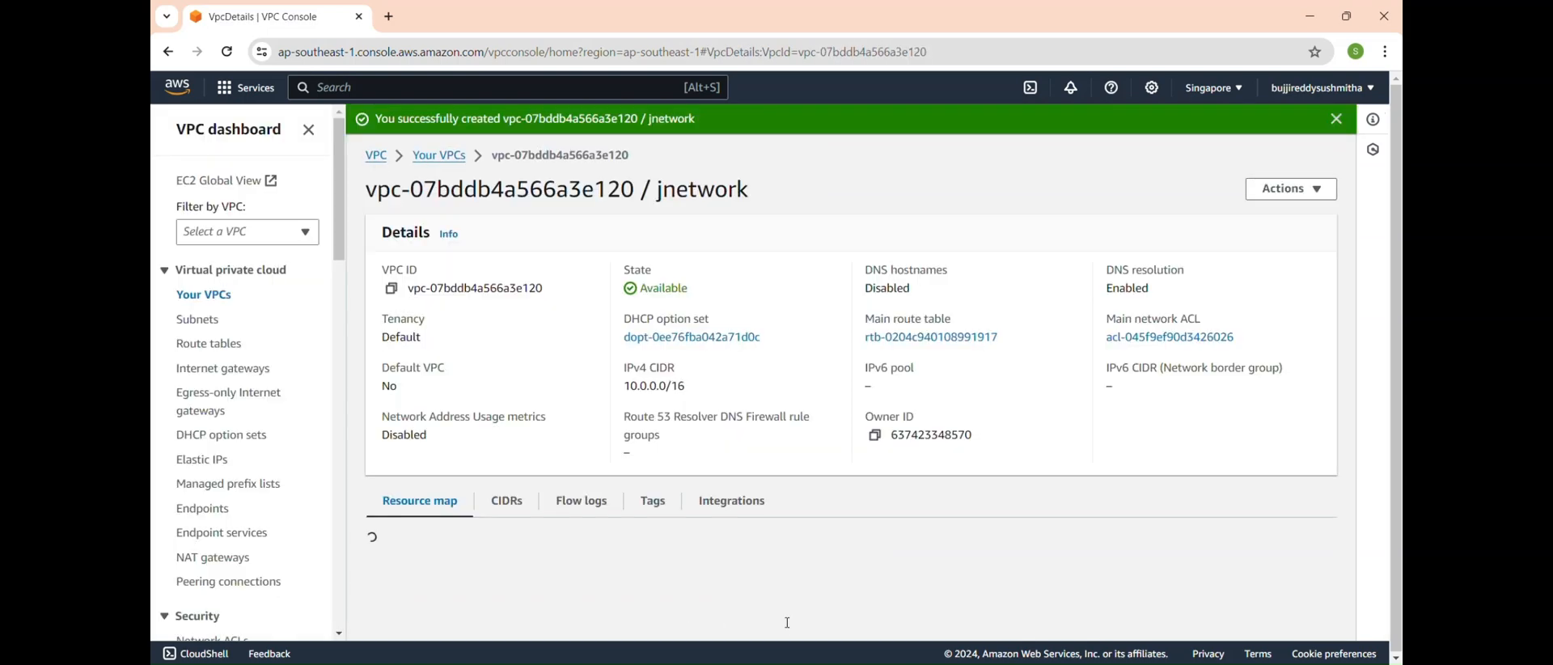
pyautogui.scroll(-2, 752, 502)
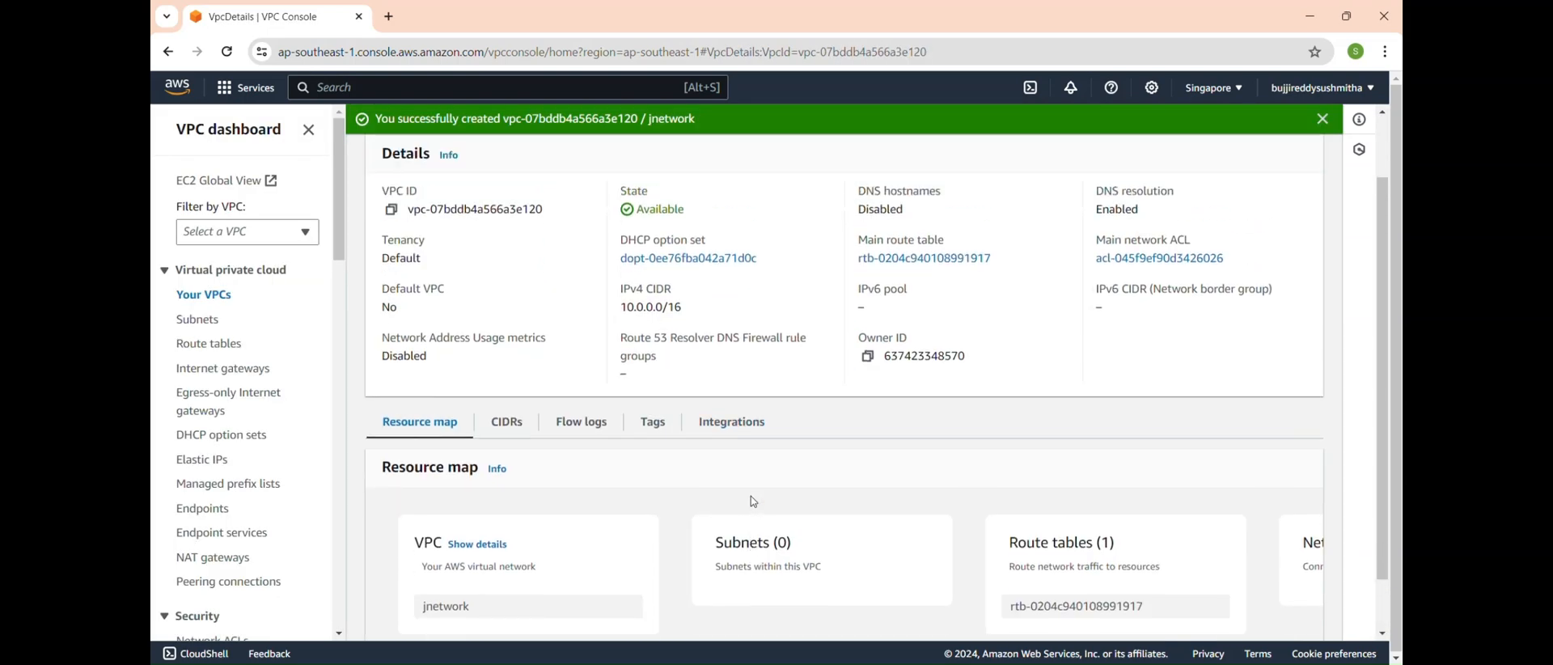
pyautogui.scroll(2, 754, 502)
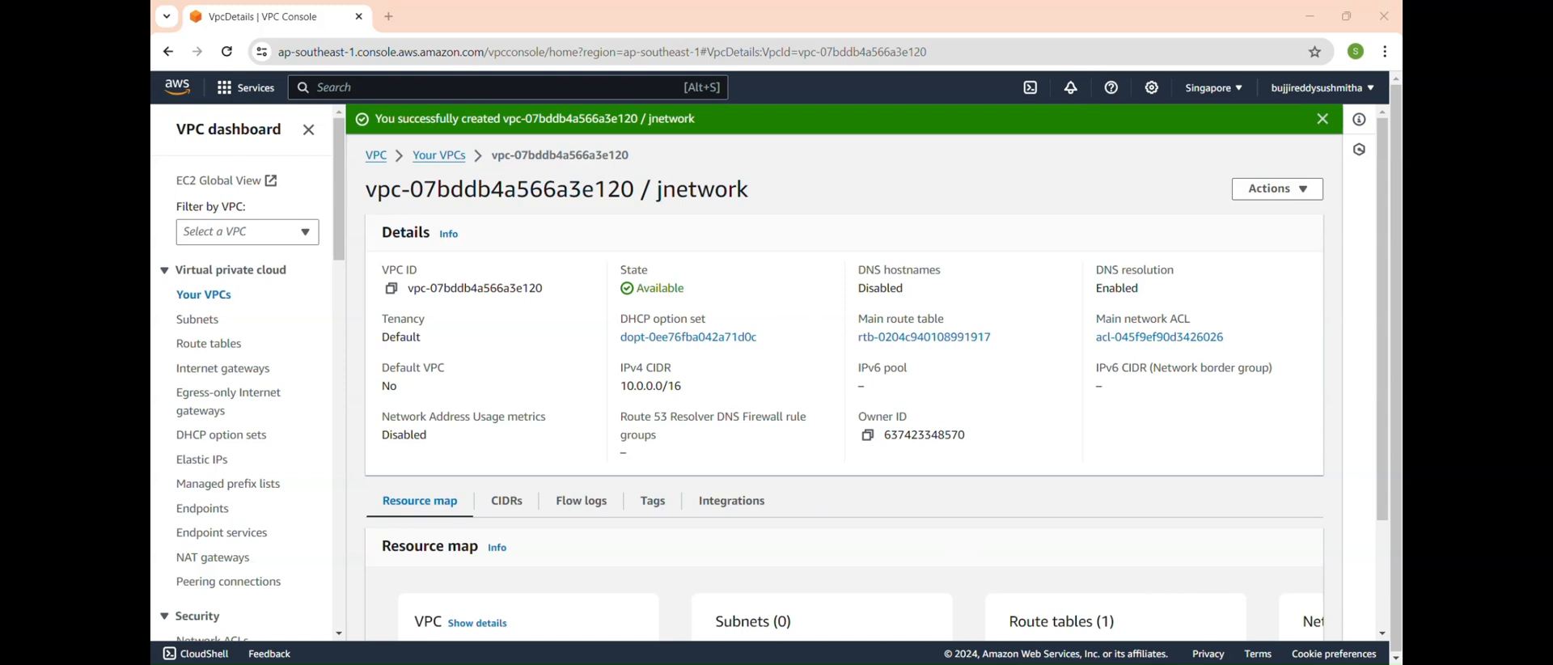
# Step: Start a new subnet and assign it to the jnetwork VPC
pyautogui.click(202, 323)
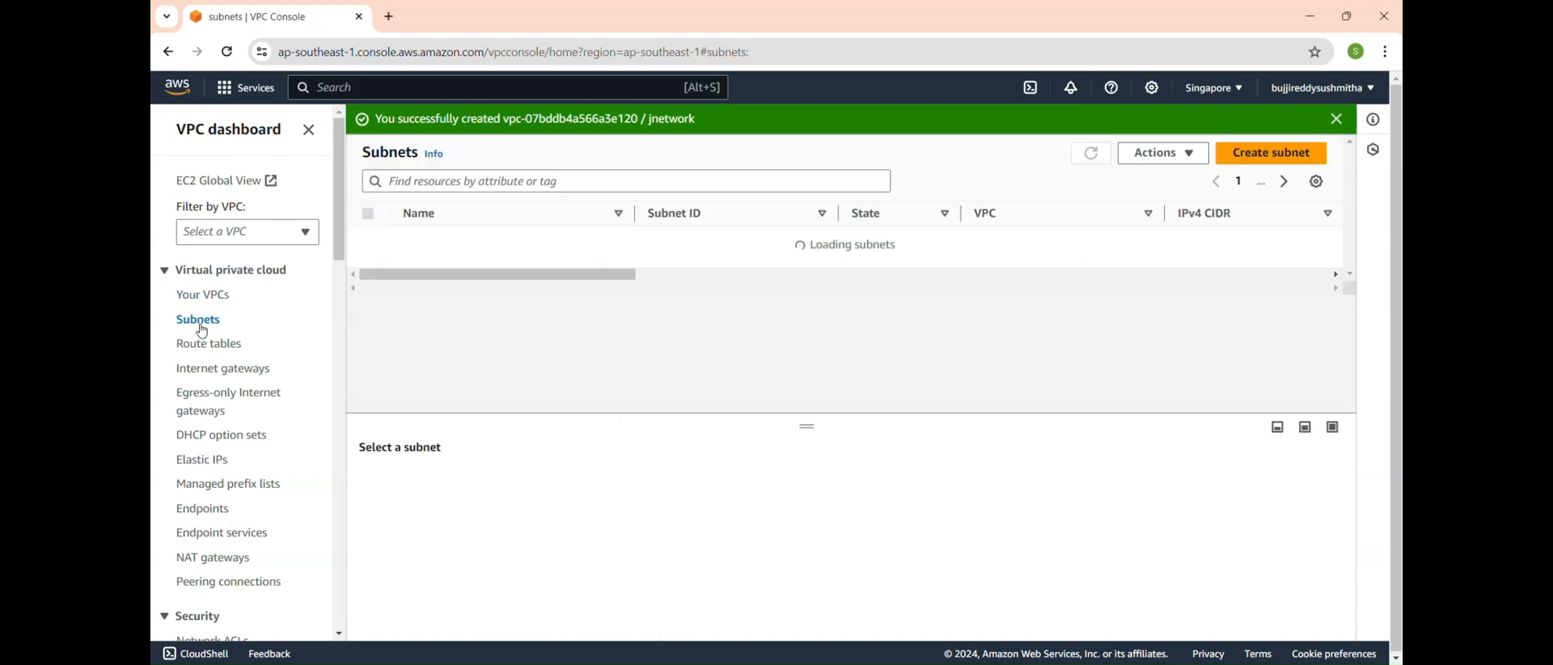
pyautogui.click(1276, 154)
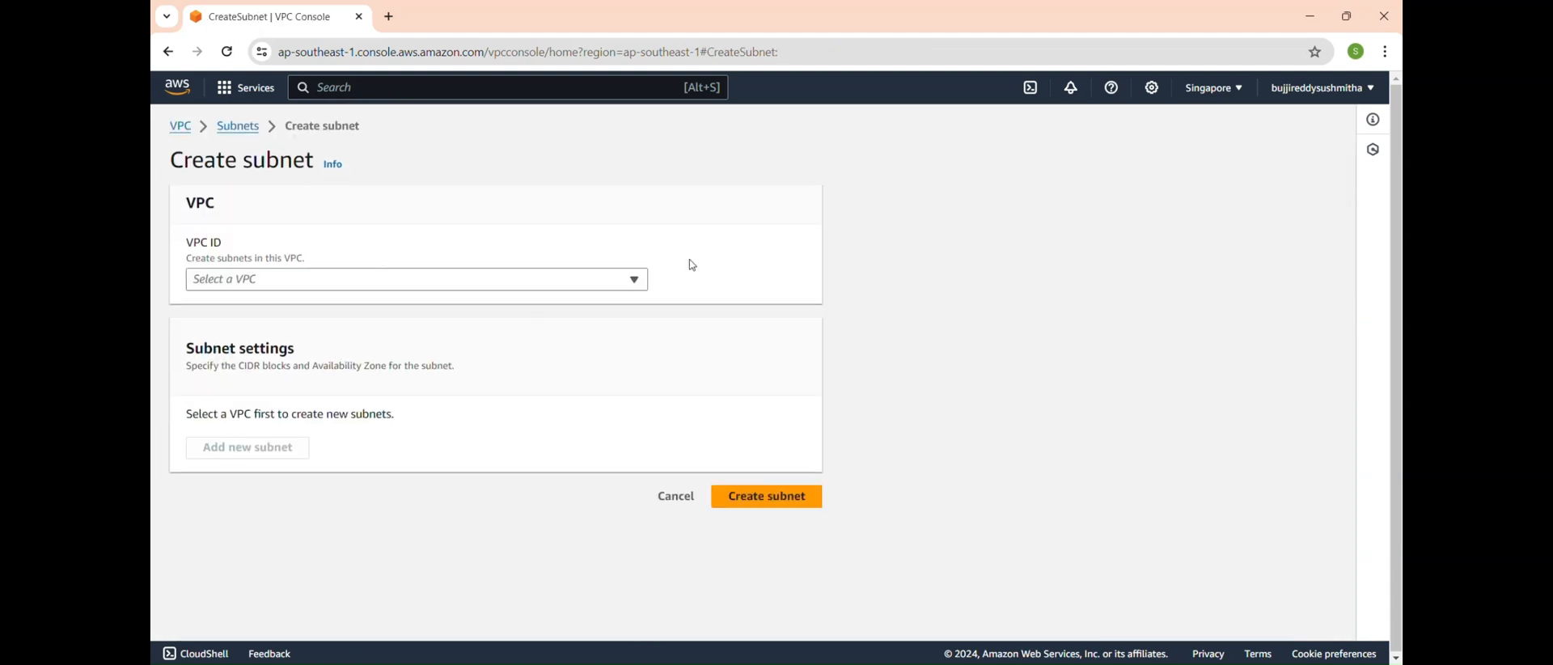
pyautogui.click(518, 291)
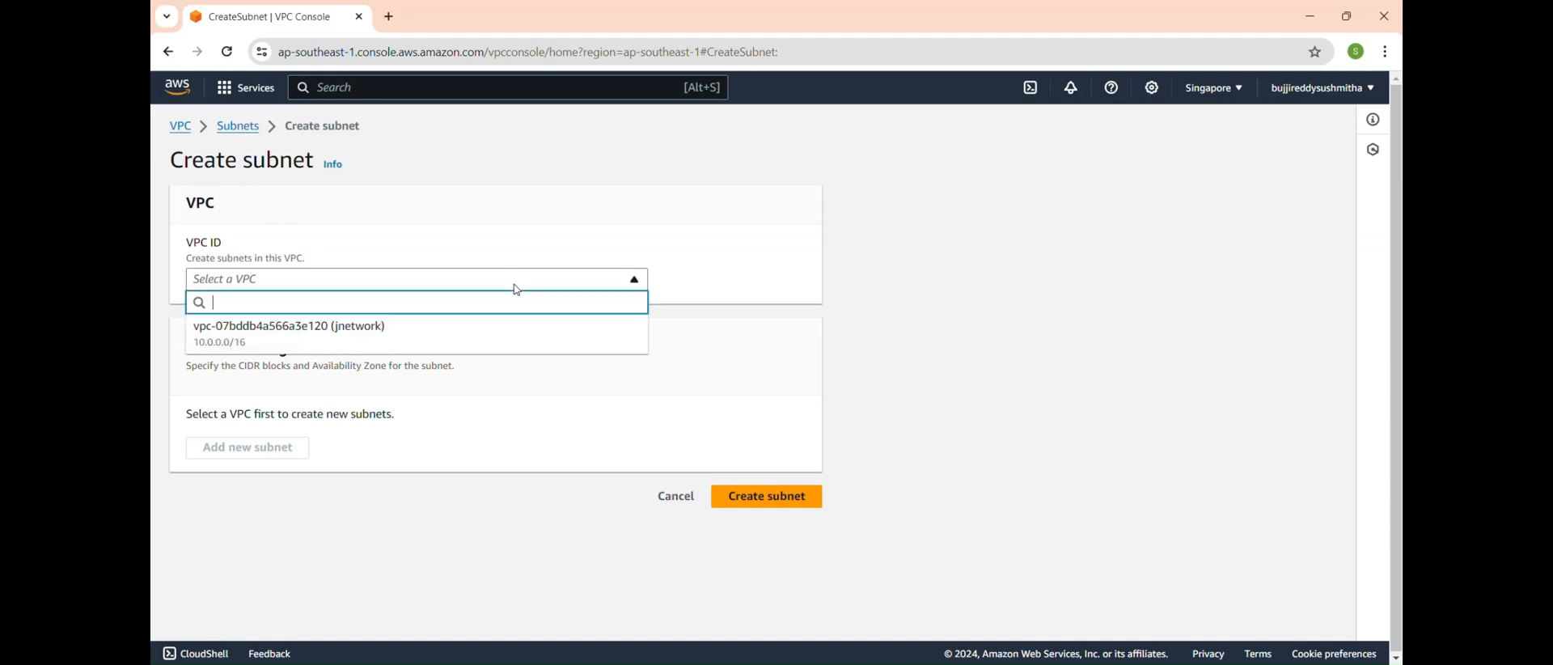
pyautogui.click(396, 343)
# Step: Name the subnet subnet1 and place it in the ap-southeast-1a Availability Zone
pyautogui.scroll(-3, 396, 343)
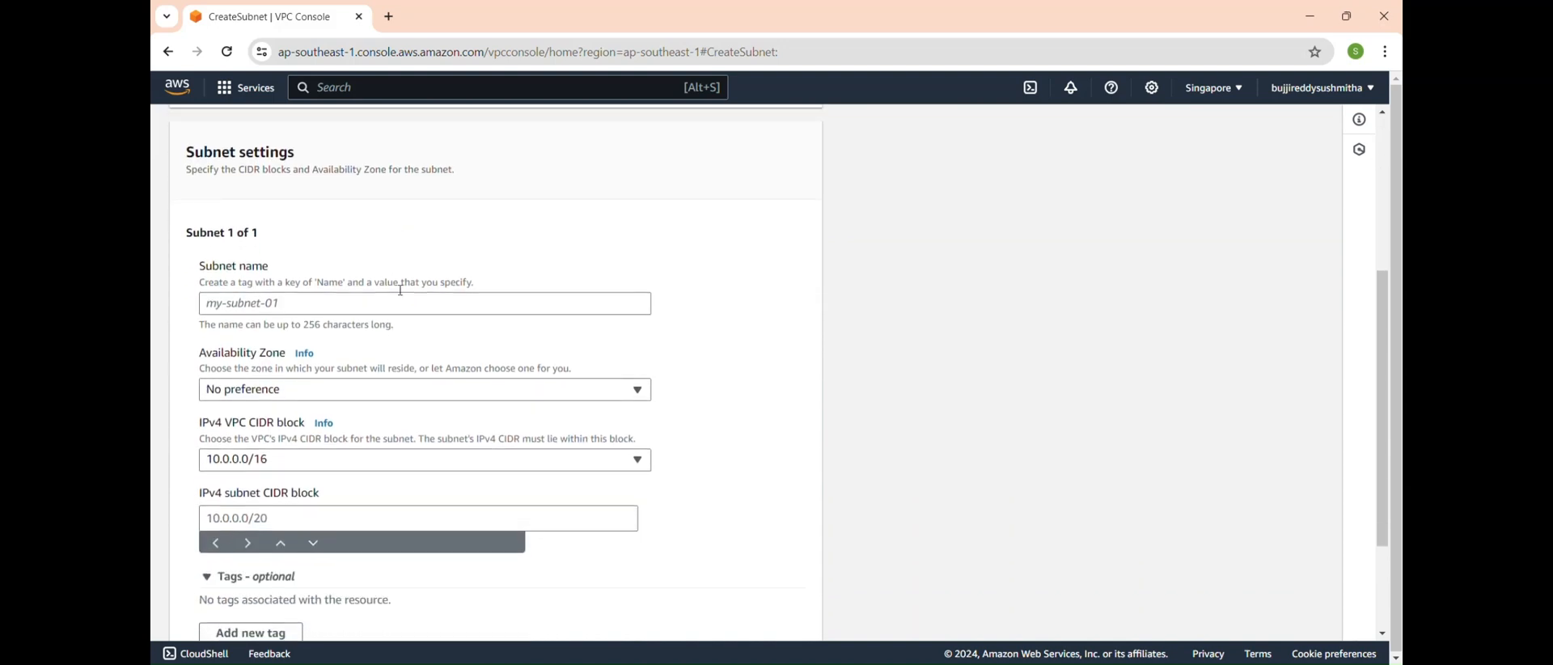
pyautogui.click(393, 304)
pyautogui.write('subnet1')
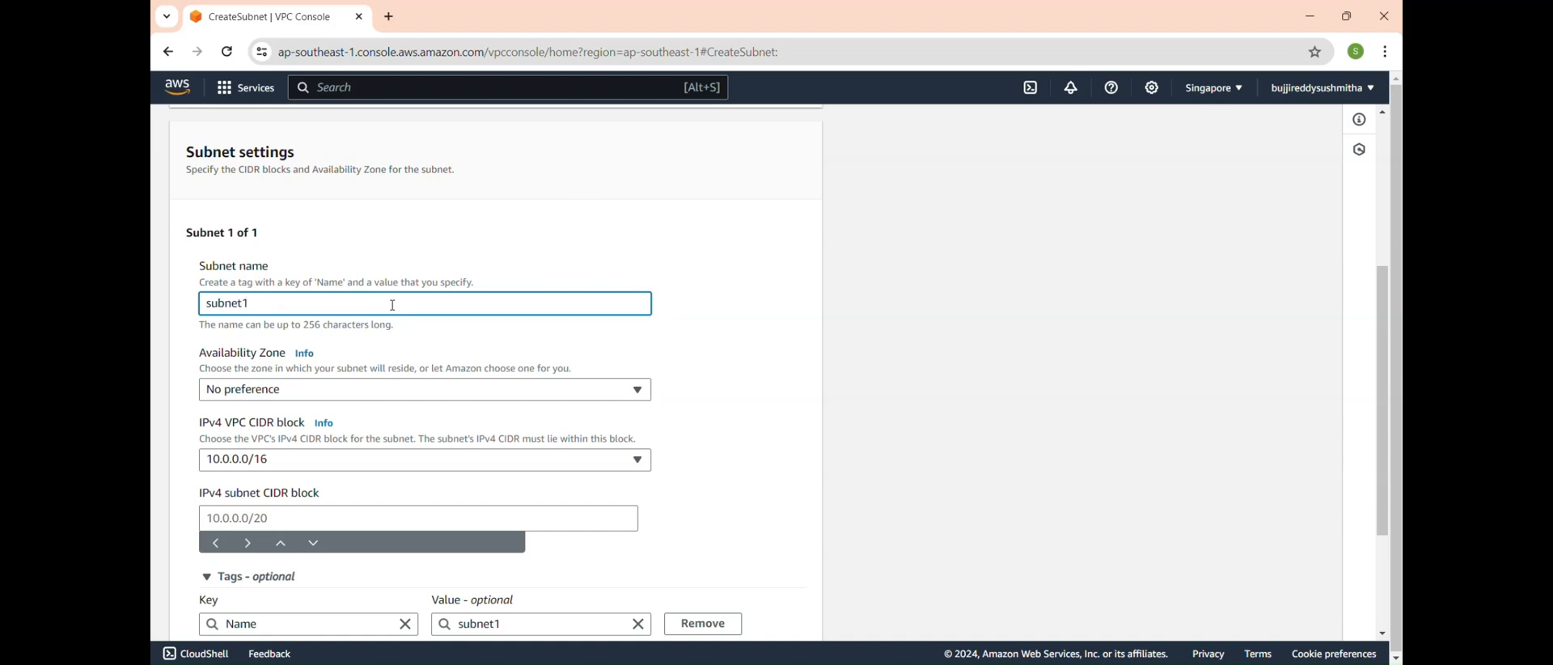
pyautogui.click(400, 392)
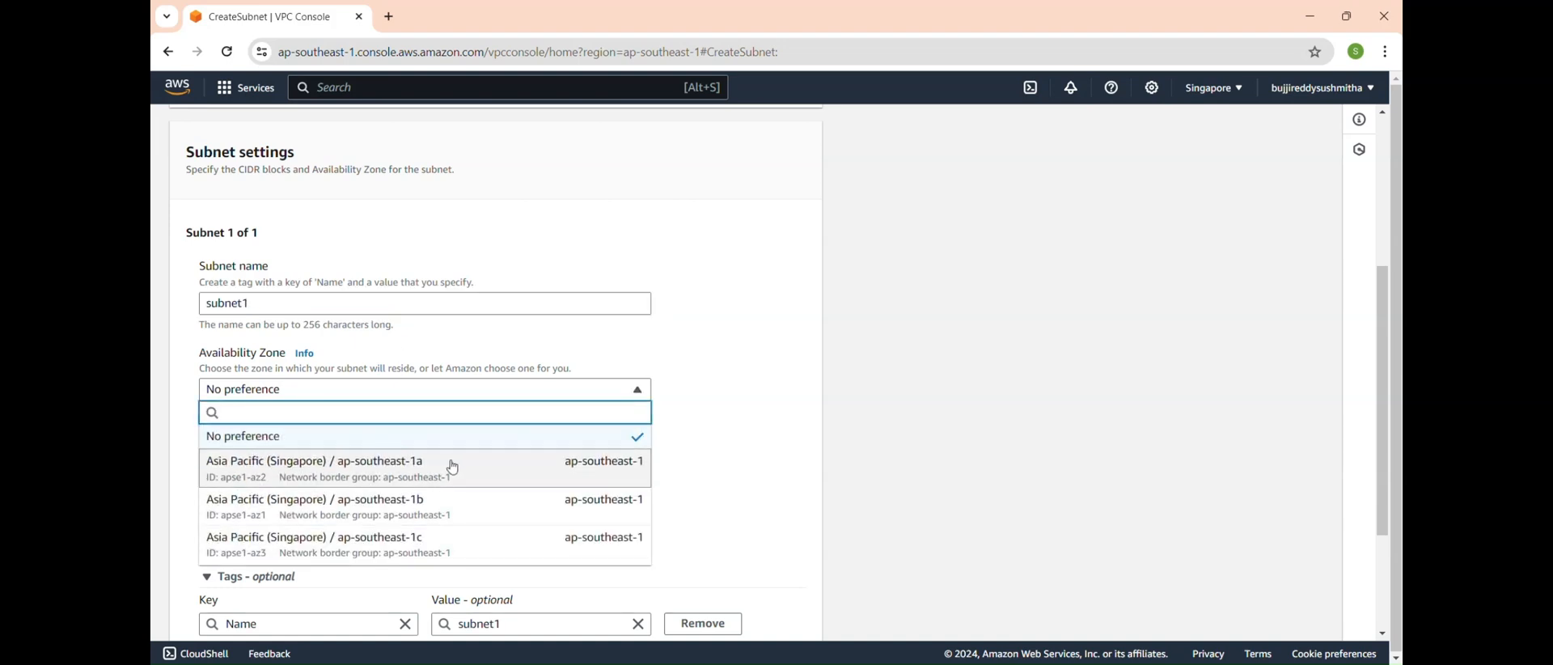
pyautogui.click(453, 470)
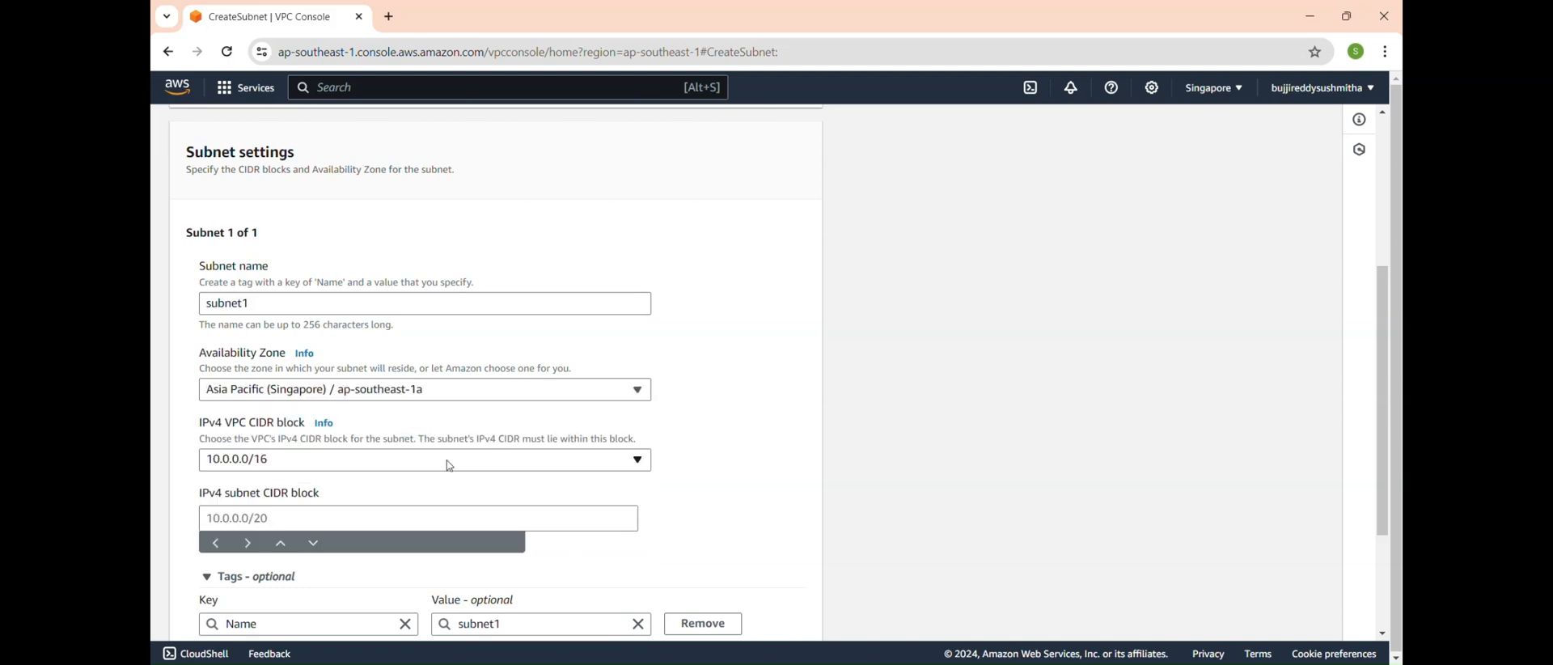
# Step: Set the IPv4 subnet CIDR block to 10.0.1.0/24 and create the subnet
pyautogui.scroll(-2, 449, 466)
pyautogui.scroll(-1, 570, 288)
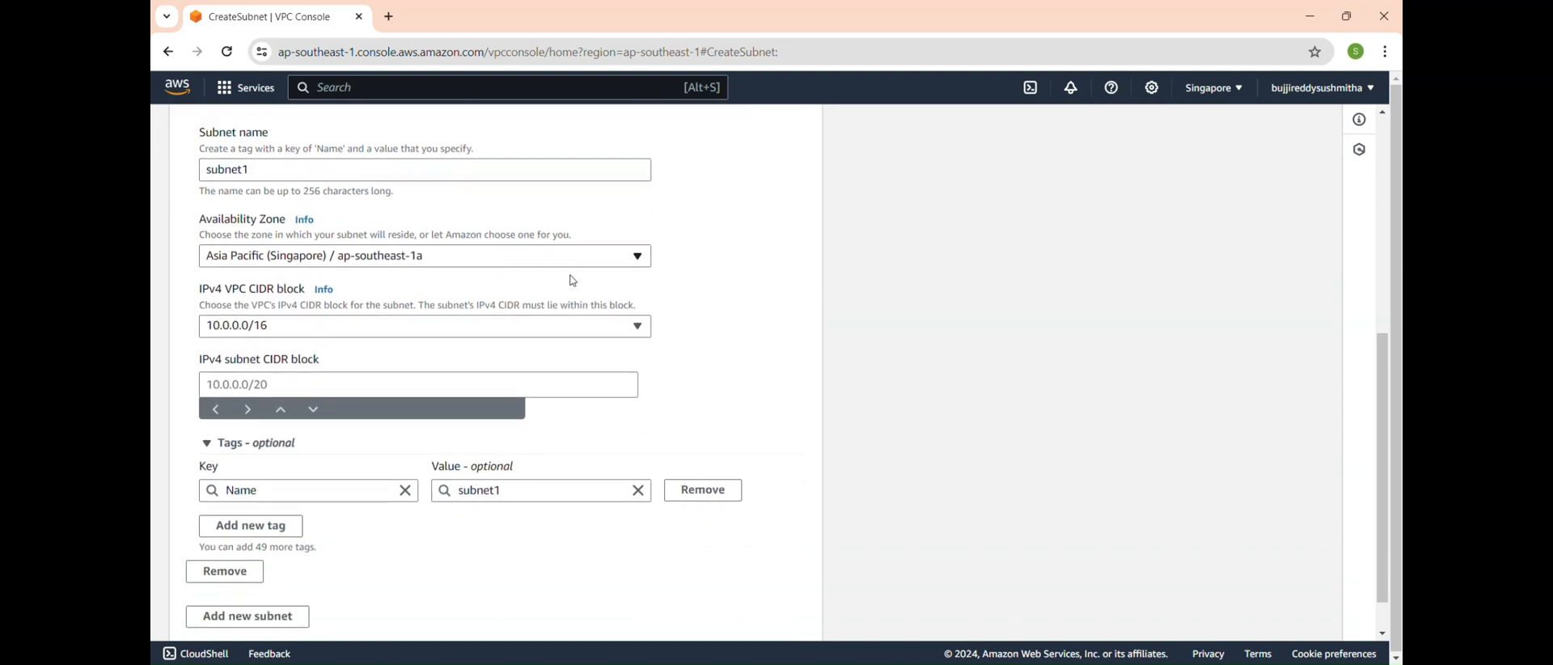
pyautogui.click(462, 379)
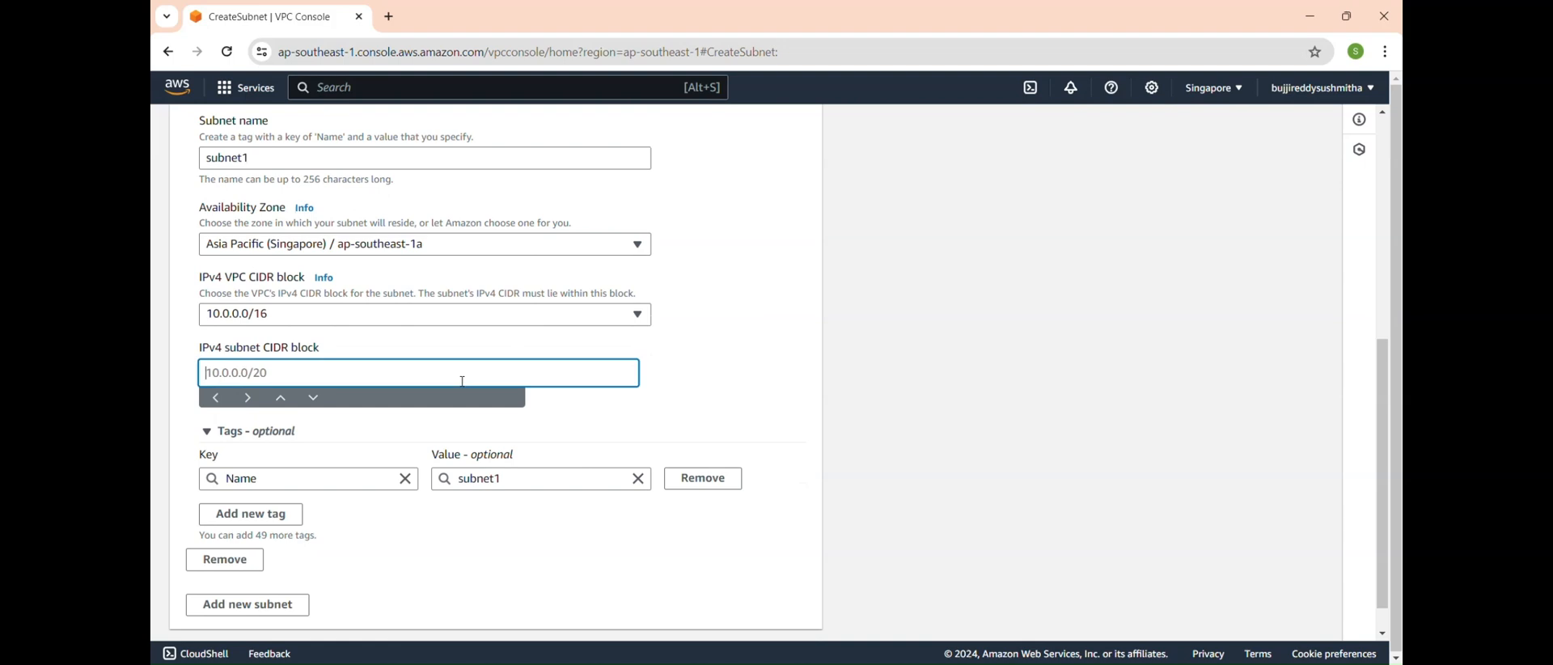
pyautogui.write('10.0.1.0/24')
pyautogui.scroll(-2, 521, 417)
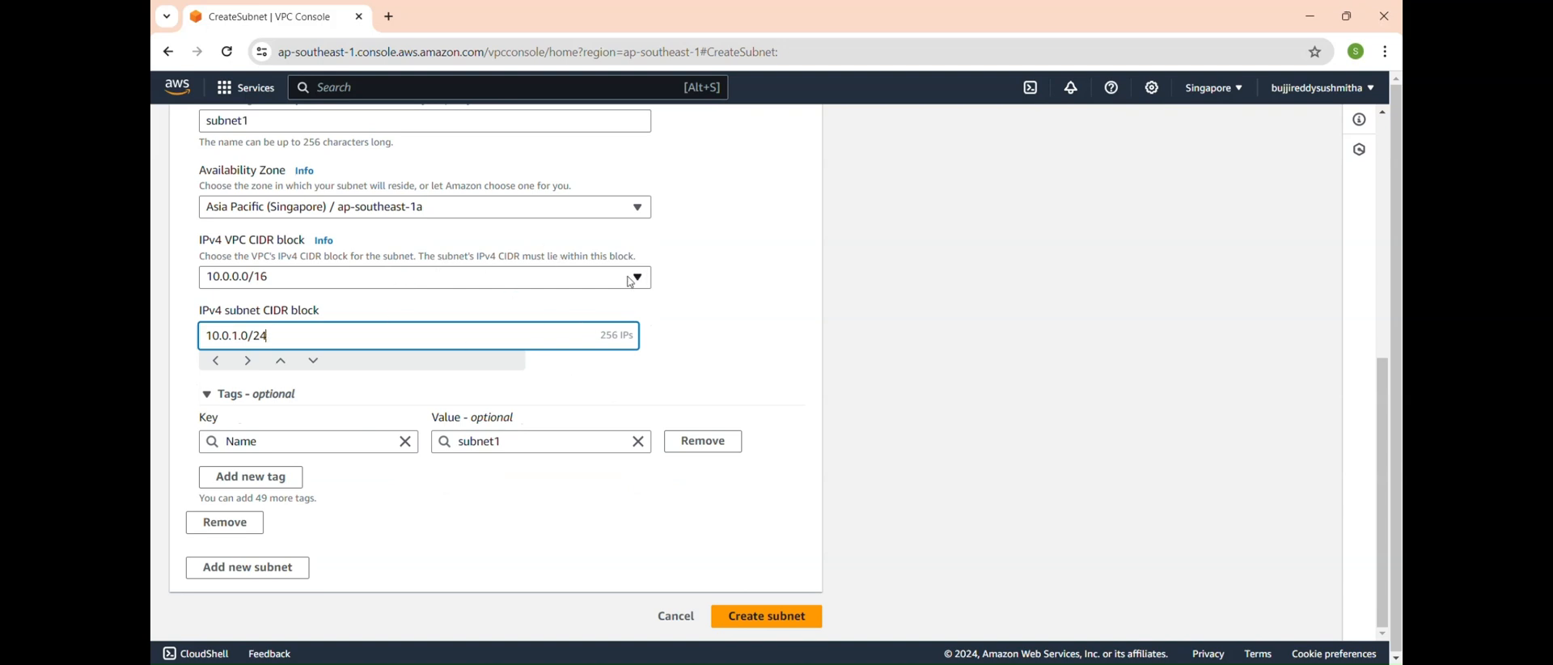
pyautogui.click(793, 617)
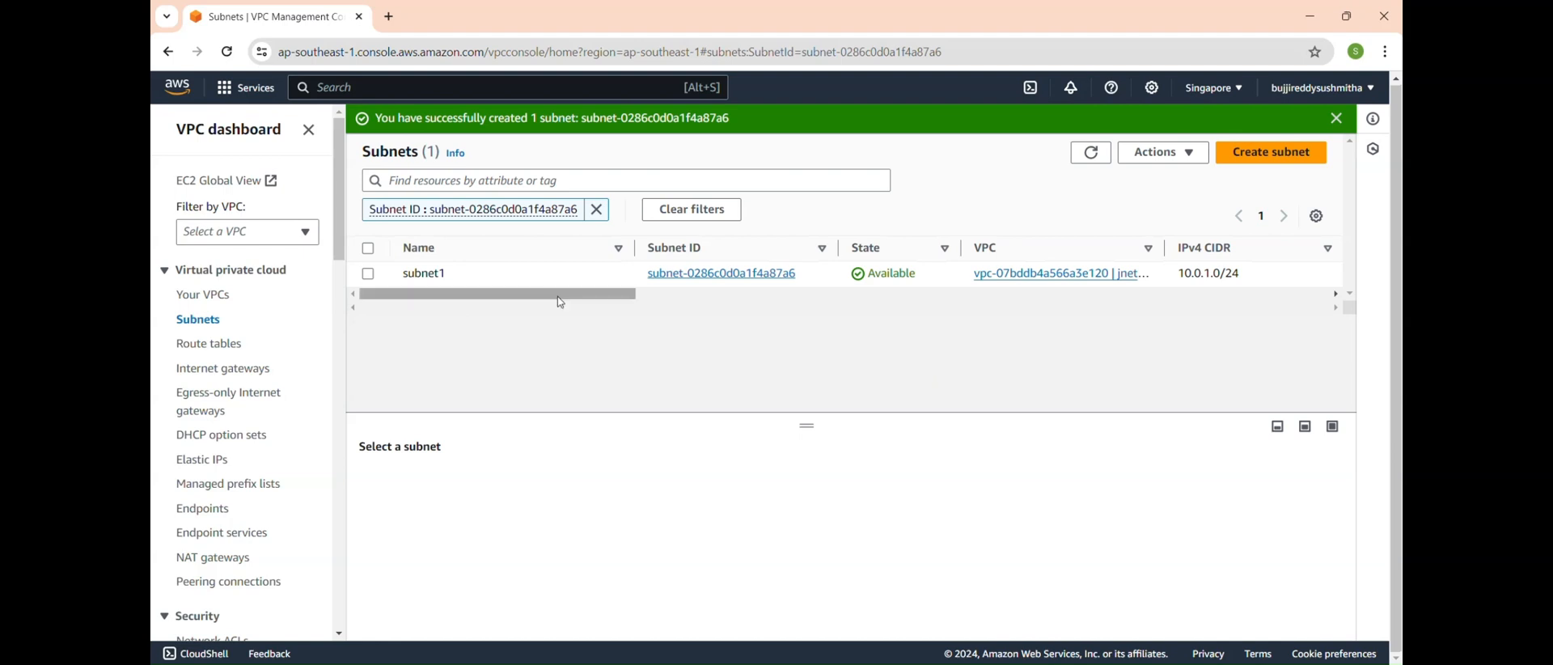
pyautogui.moveTo(555, 296); pyautogui.dragTo(330, 332)
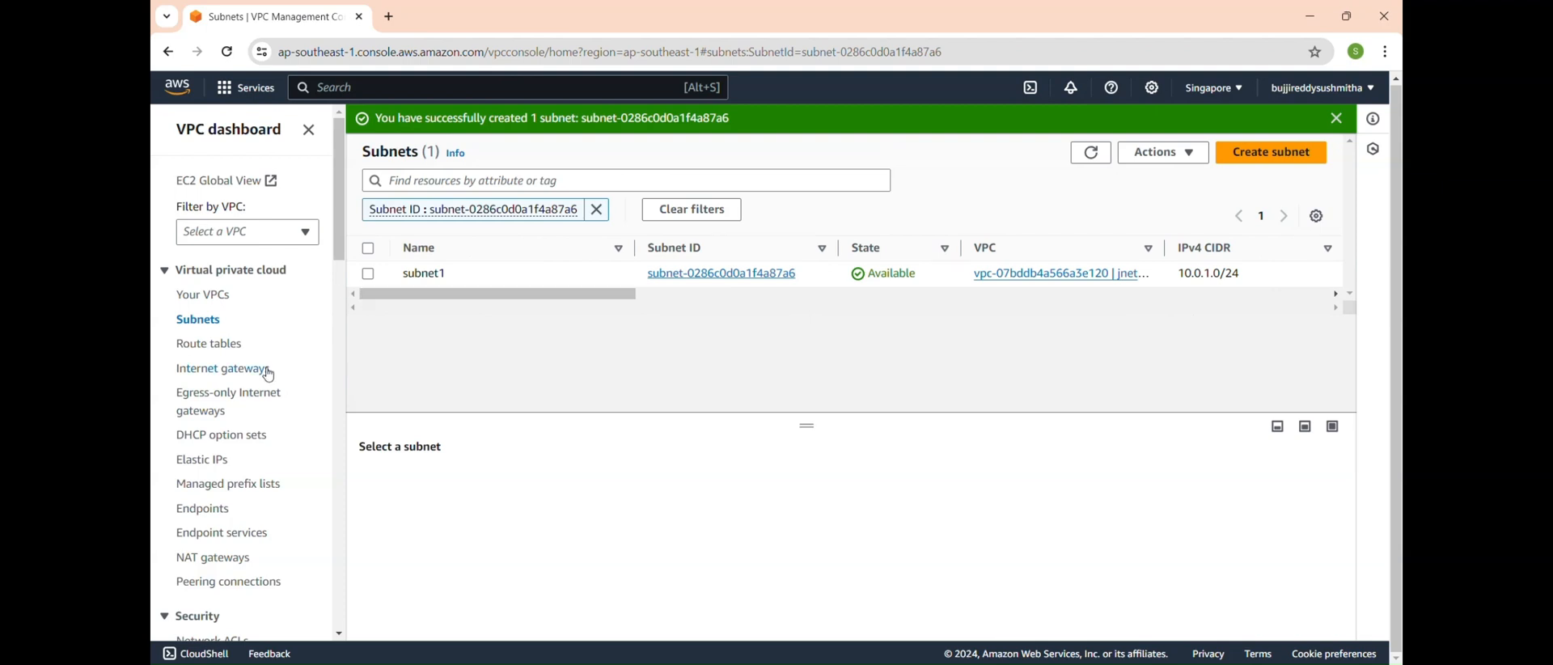
# Step: Create an internet gateway with the name tag internet
pyautogui.scroll(-1, 269, 376)
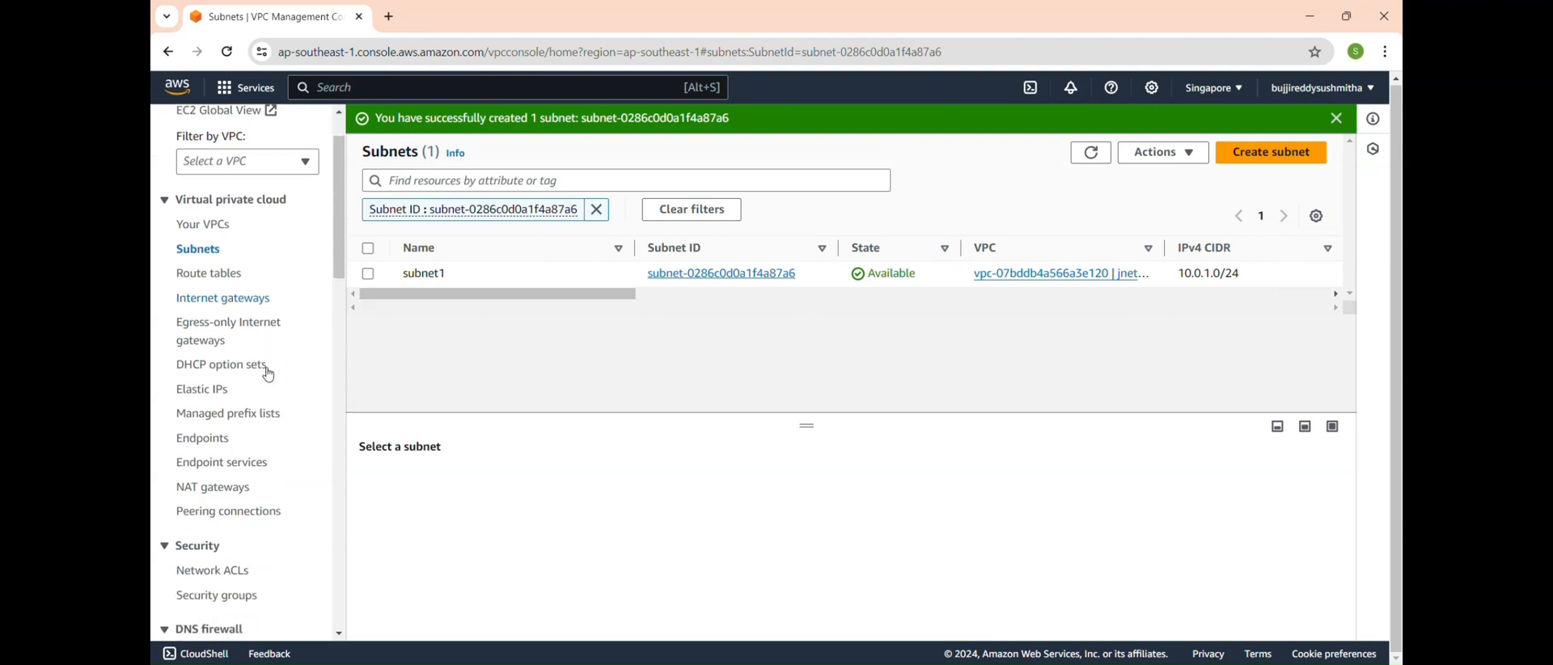
pyautogui.click(237, 305)
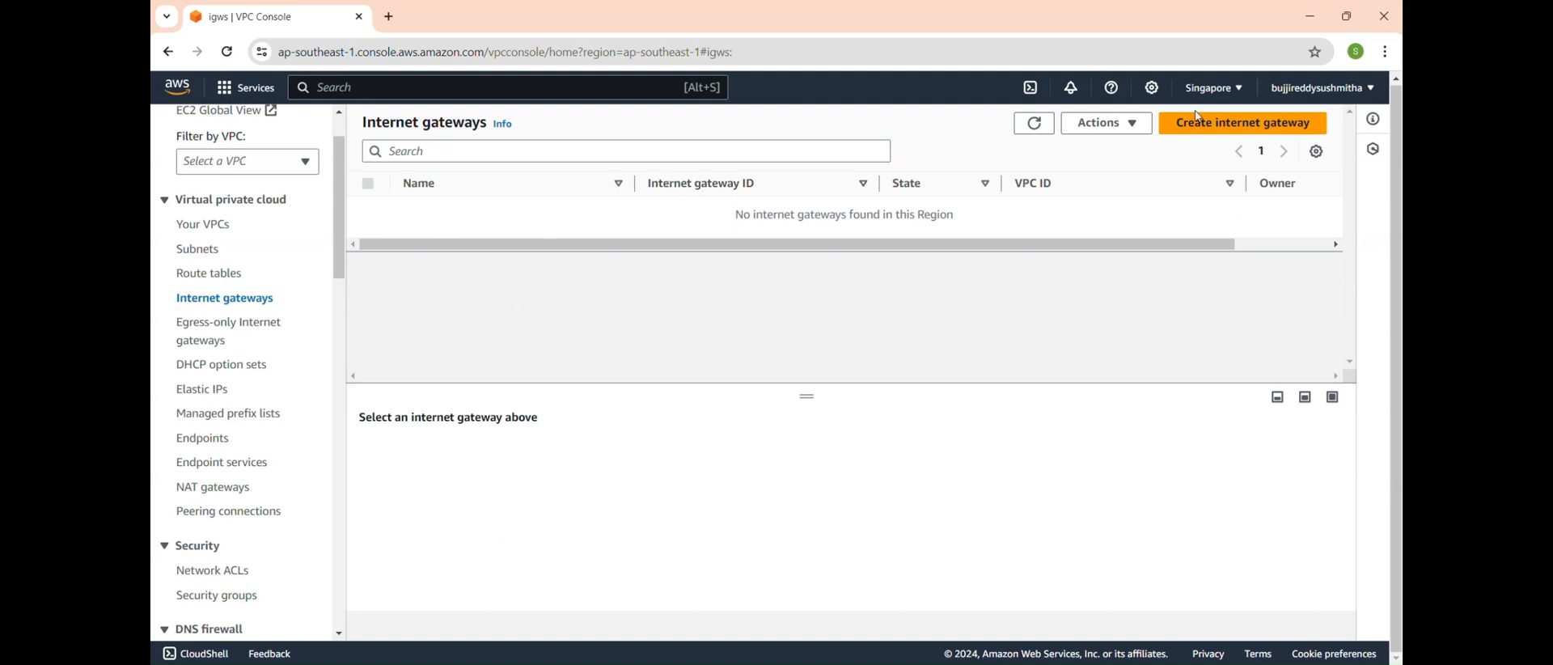
pyautogui.click(1257, 130)
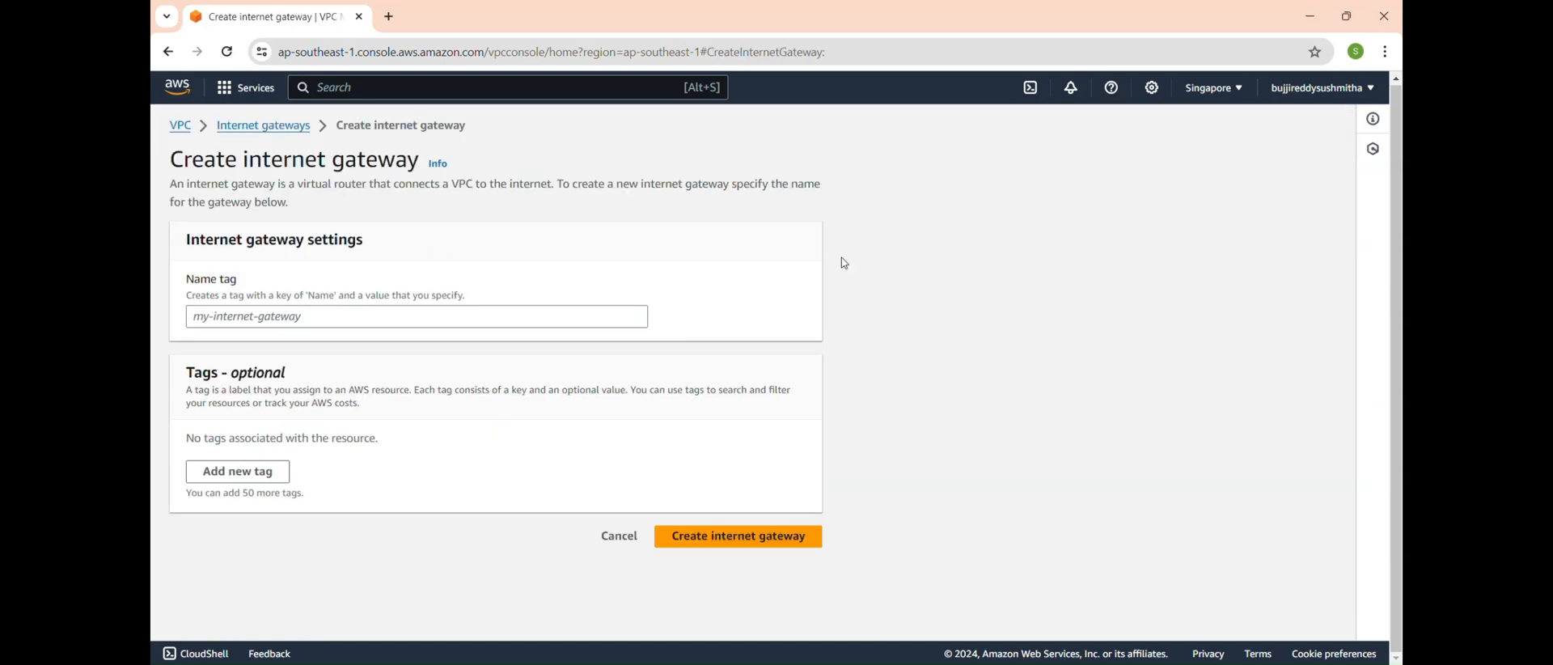
pyautogui.click(503, 324)
pyautogui.write('i')
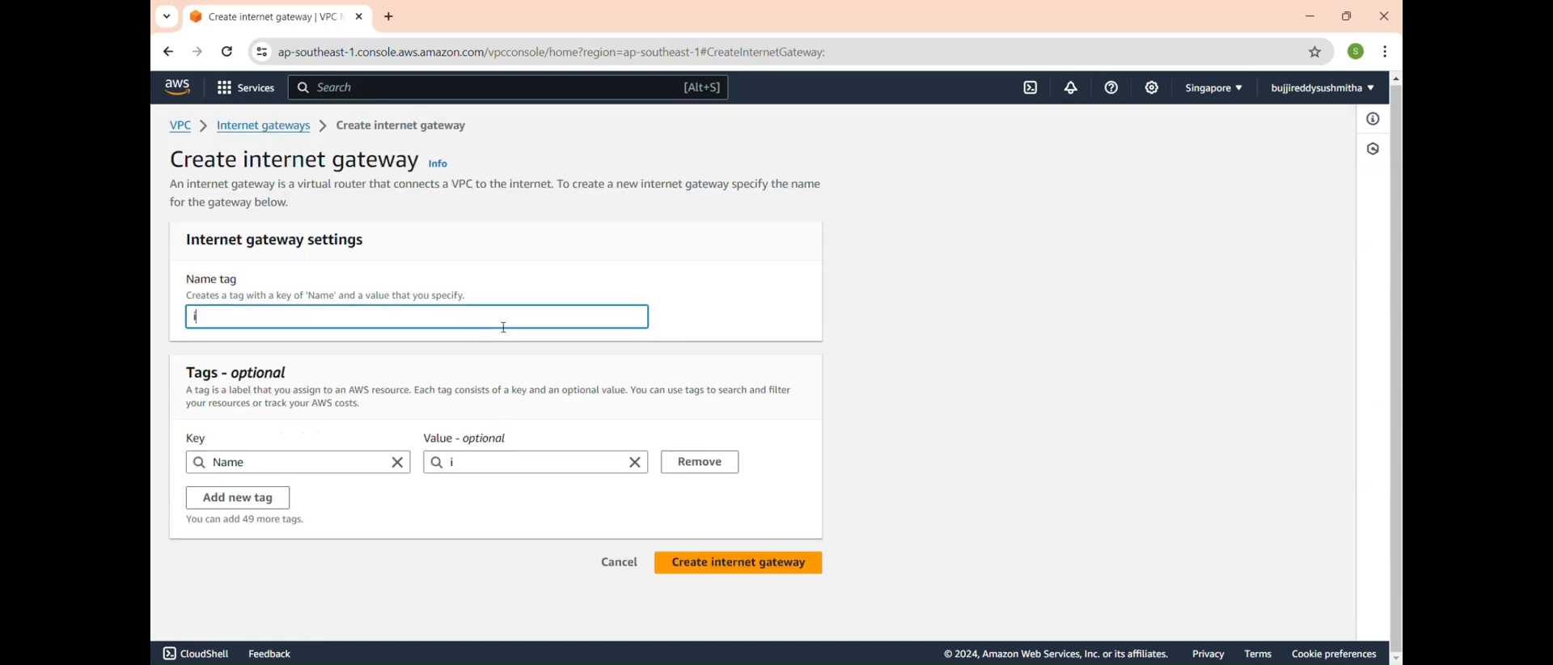
pyautogui.write('nternet')
pyautogui.click(720, 564)
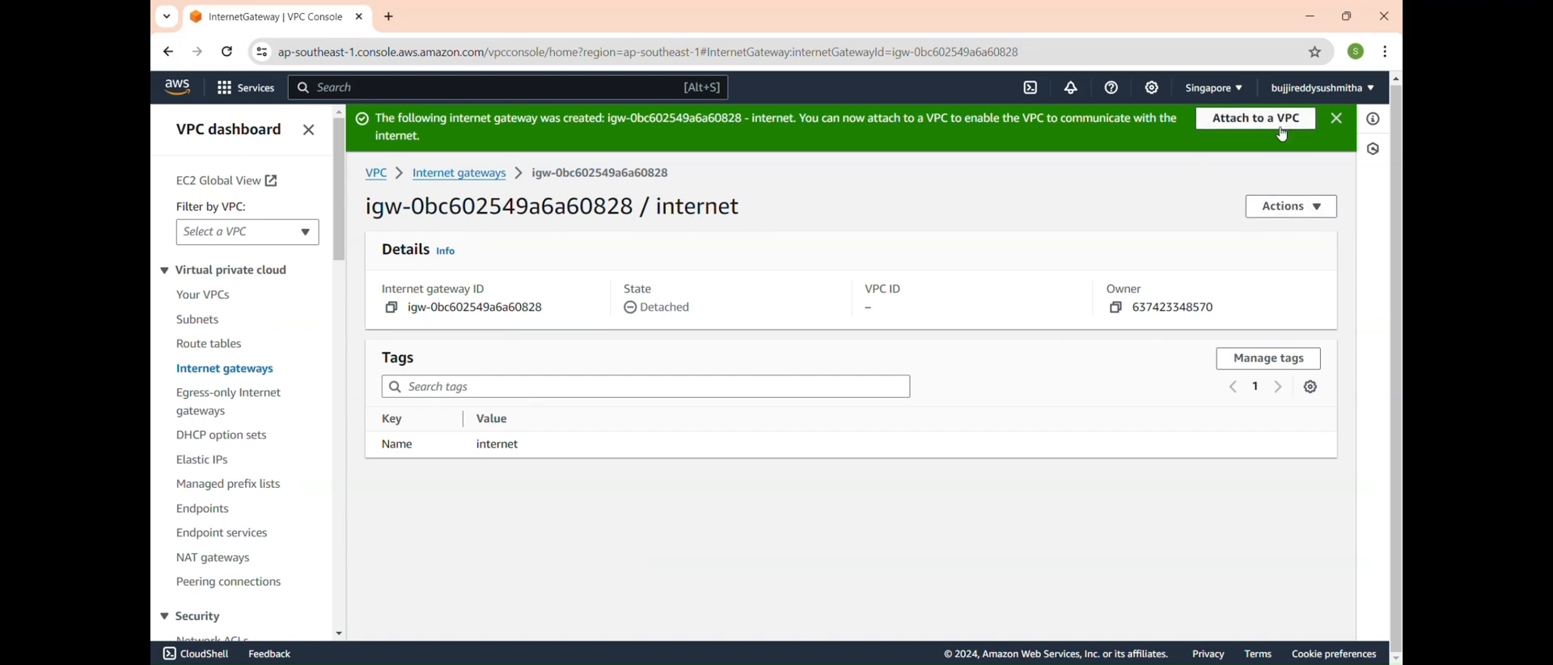
# Step: Attach the new internet gateway to the jnetwork VPC
pyautogui.click(1296, 206)
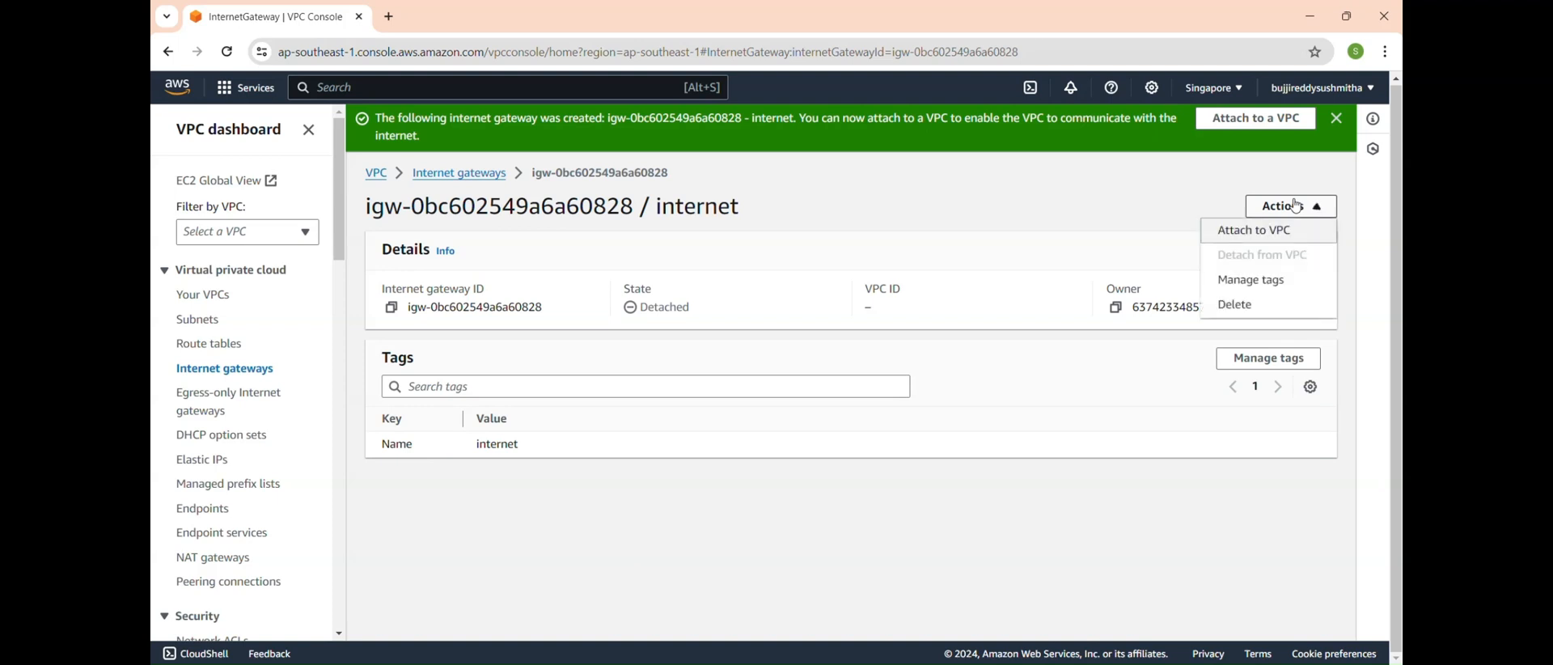
pyautogui.click(1262, 233)
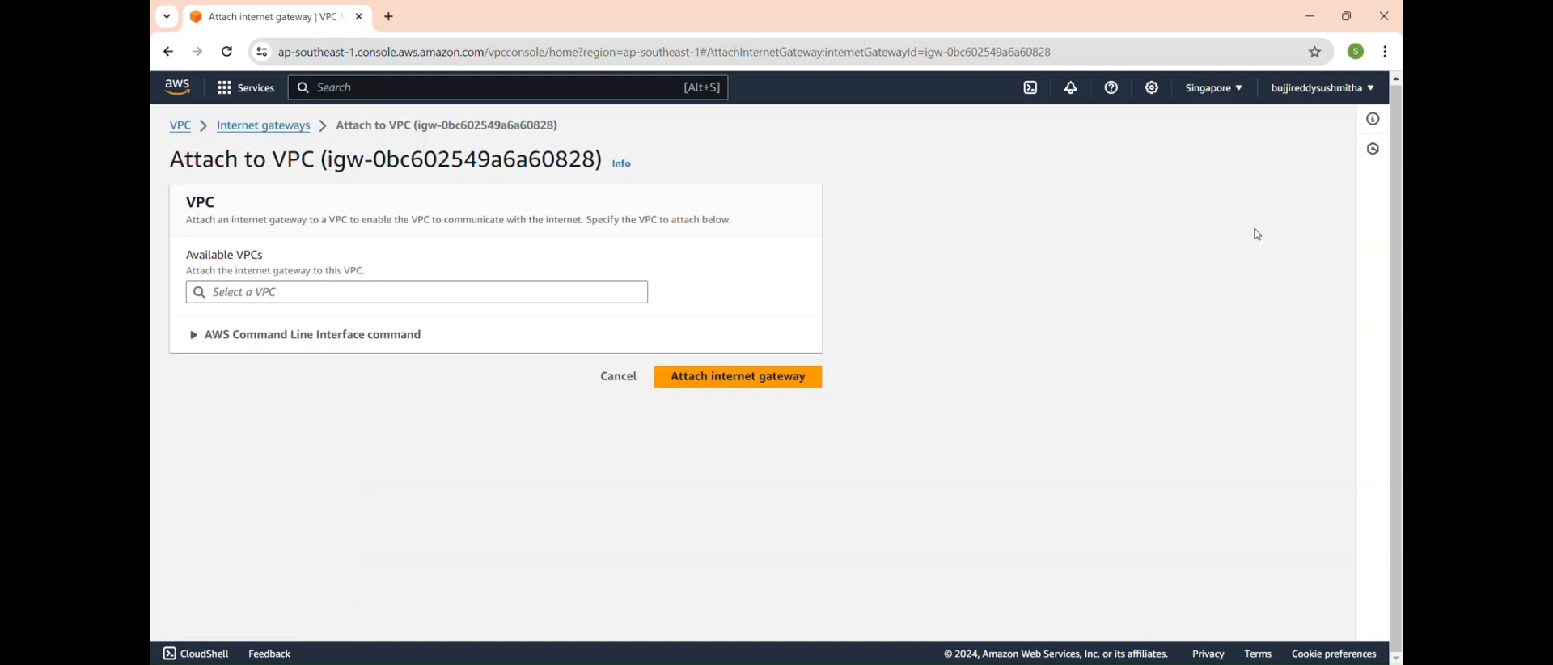
pyautogui.click(569, 294)
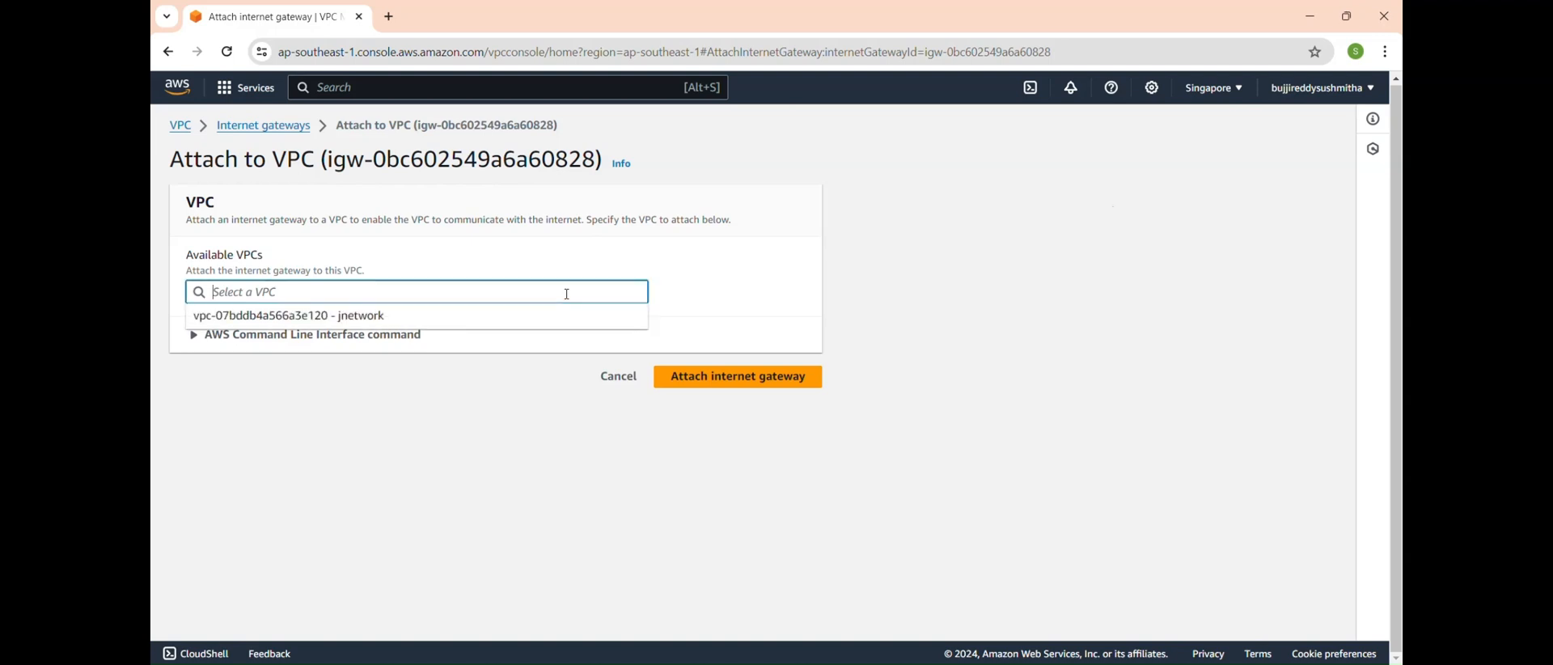
pyautogui.click(440, 318)
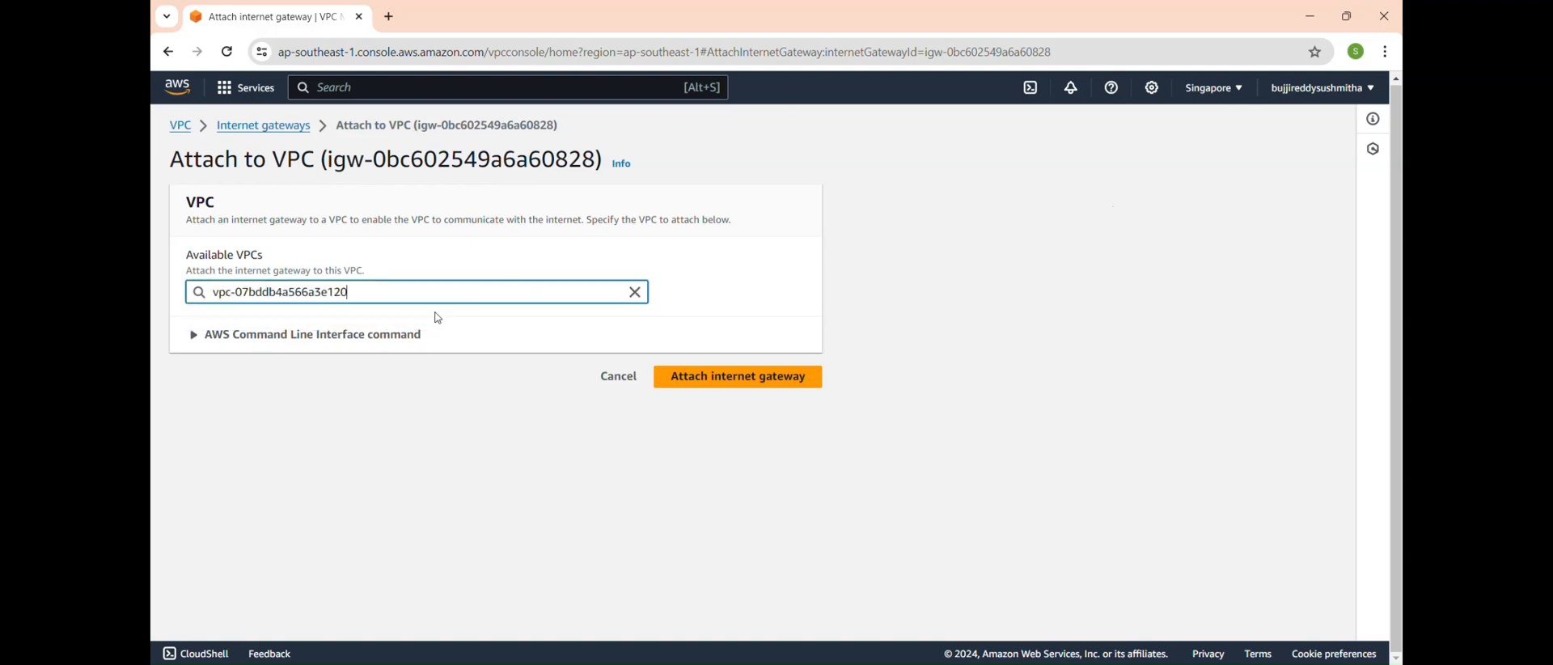
pyautogui.click(765, 380)
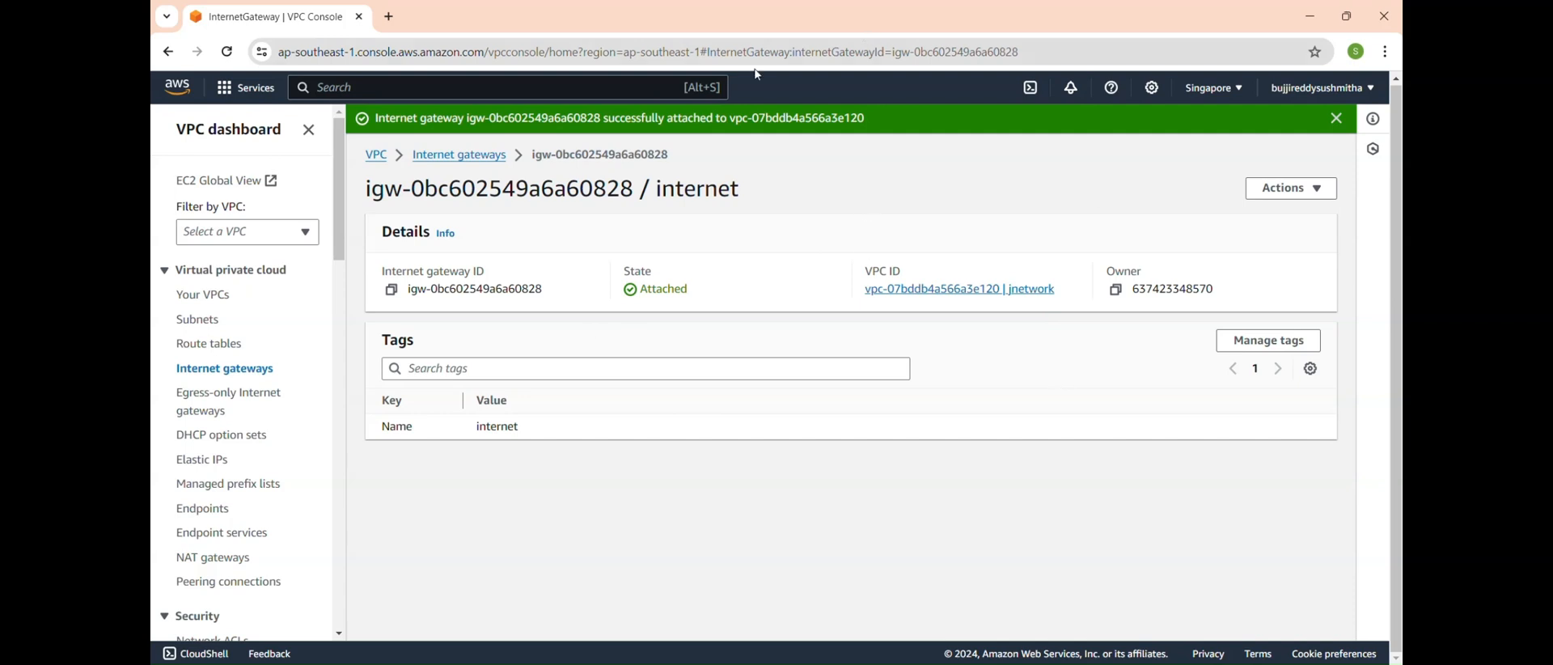
# Step: Explicitly associate subnet1 with the jnetwork VPC's existing main route table and save the association
pyautogui.click(224, 347)
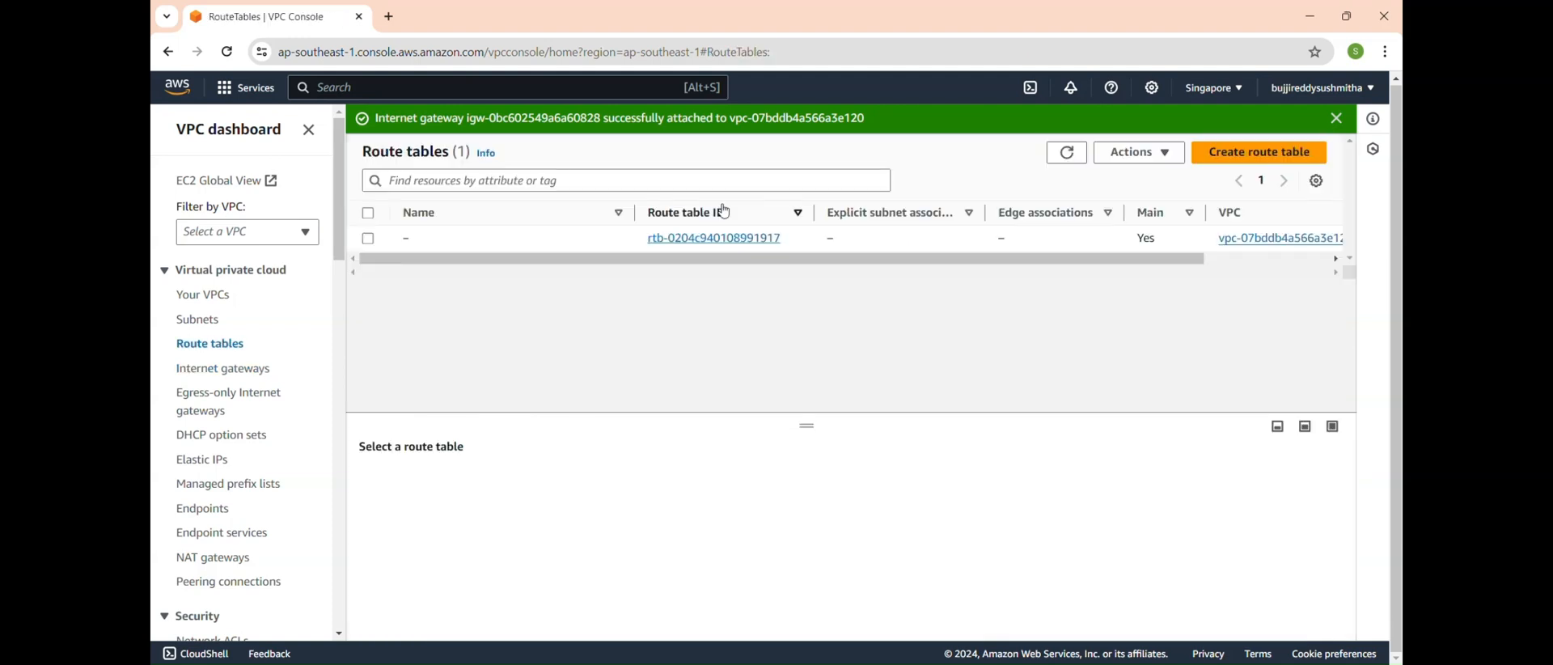
pyautogui.click(1251, 162)
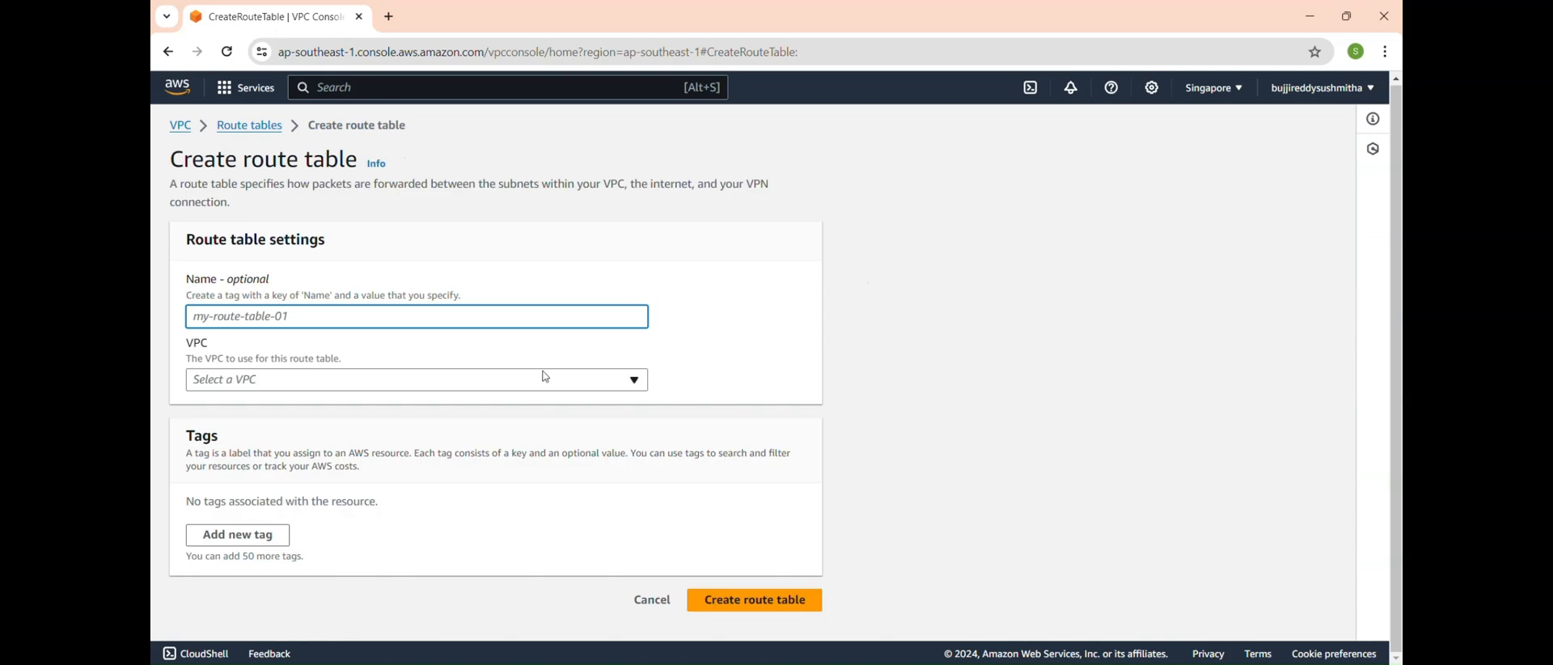
pyautogui.click(165, 52)
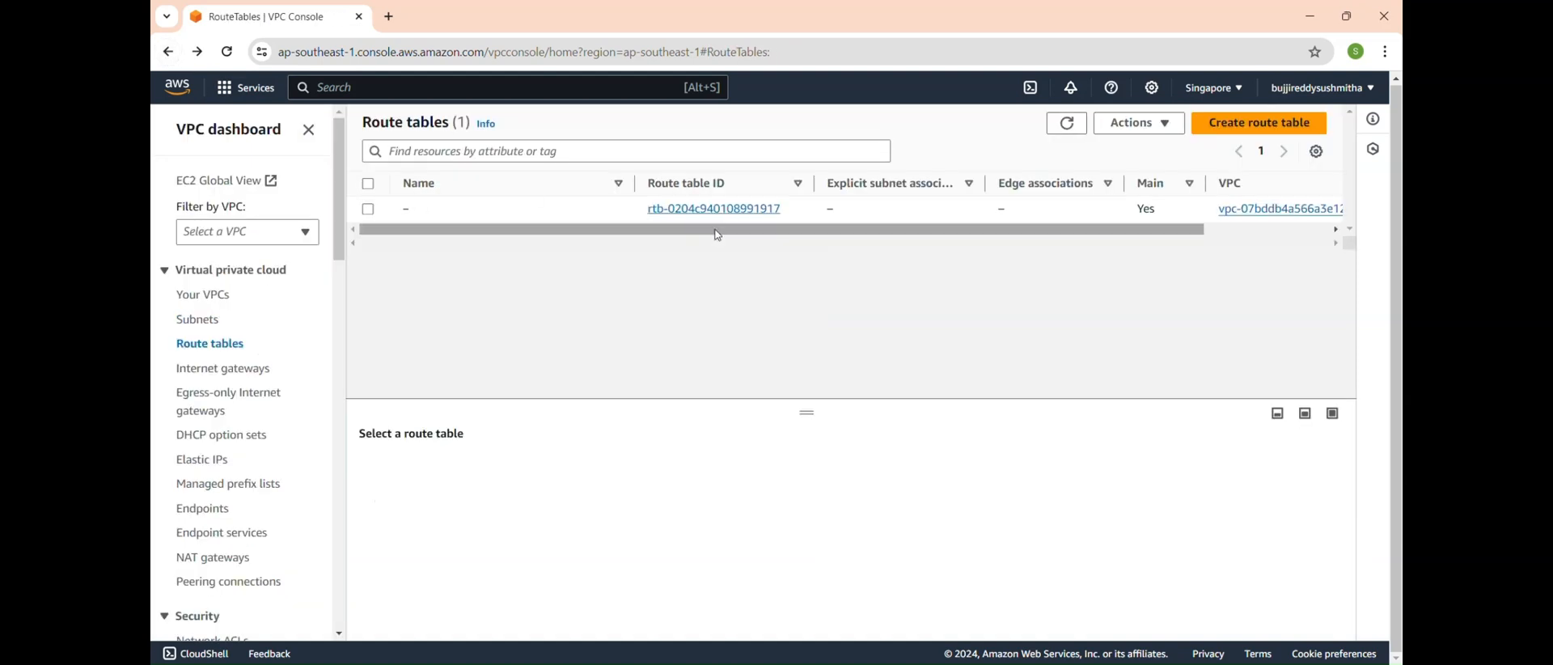
pyautogui.click(366, 210)
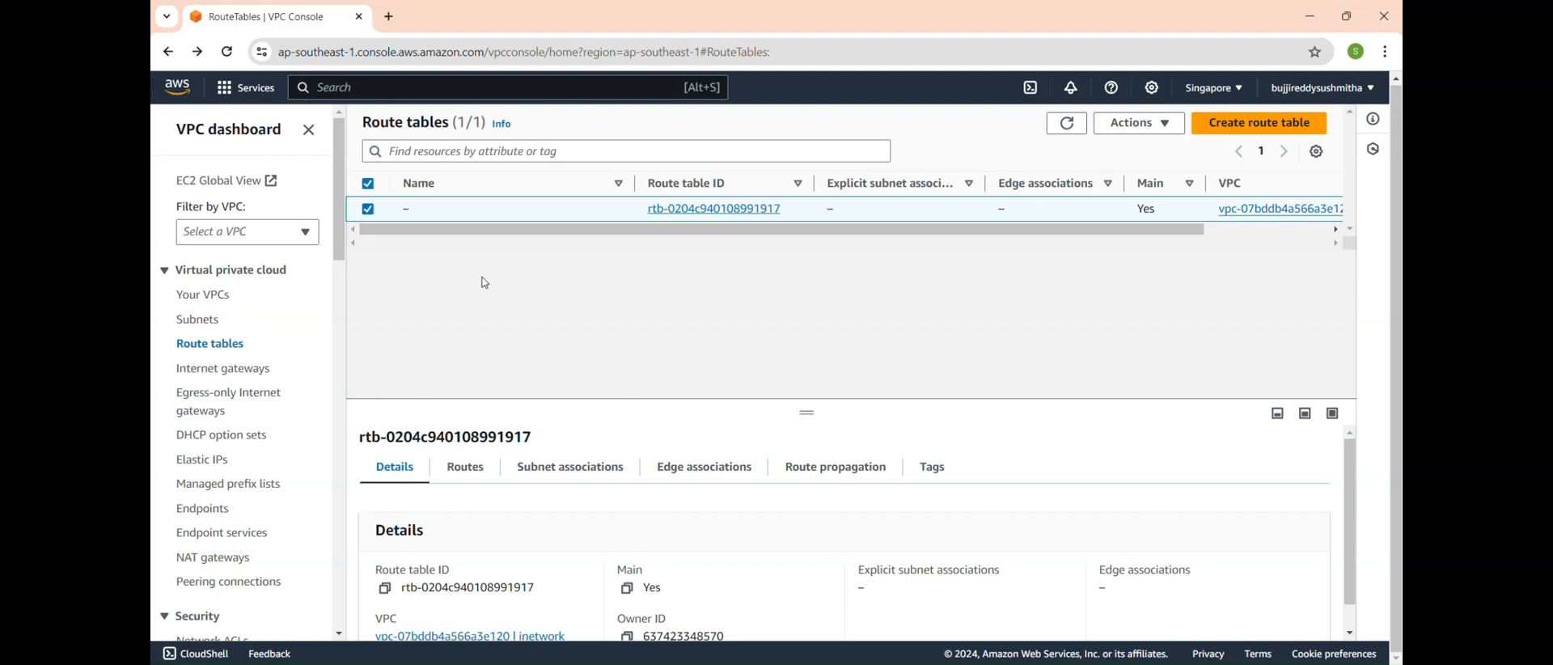
pyautogui.scroll(-1, 579, 450)
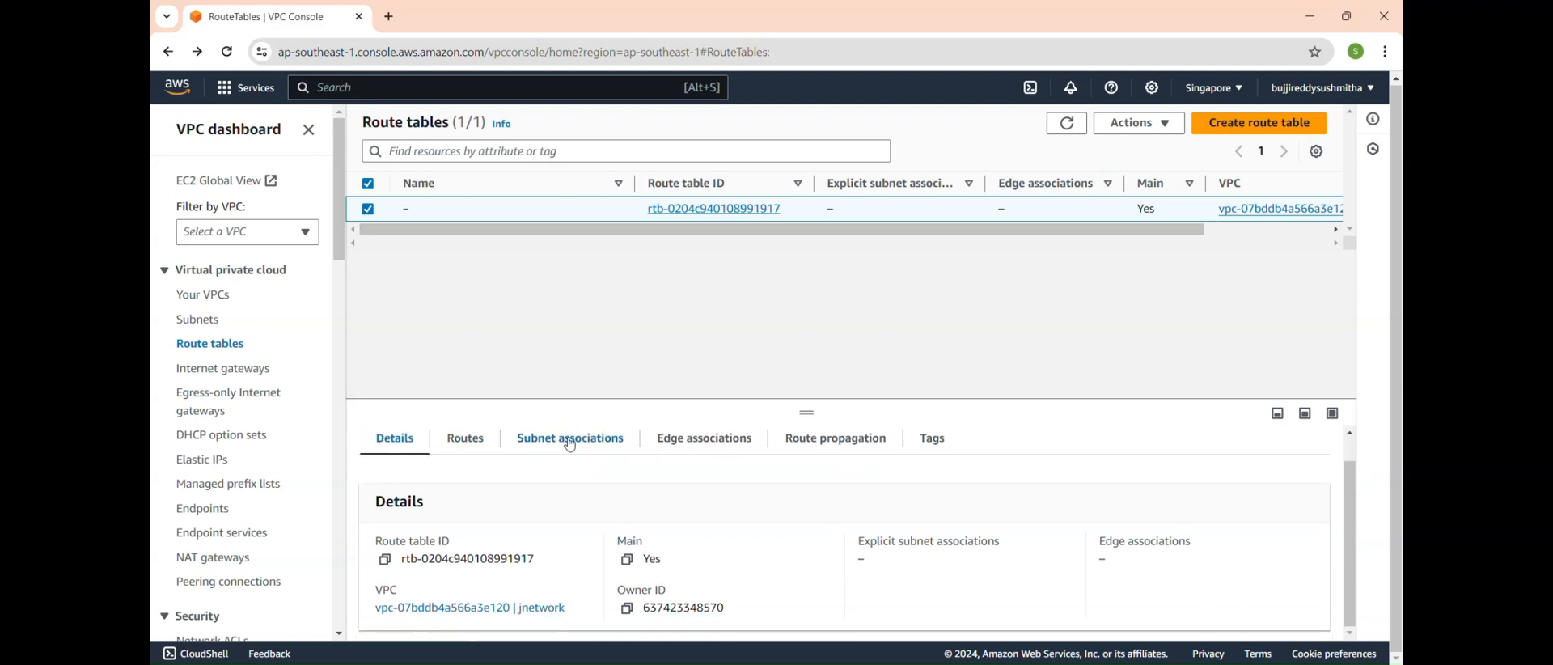
pyautogui.click(570, 443)
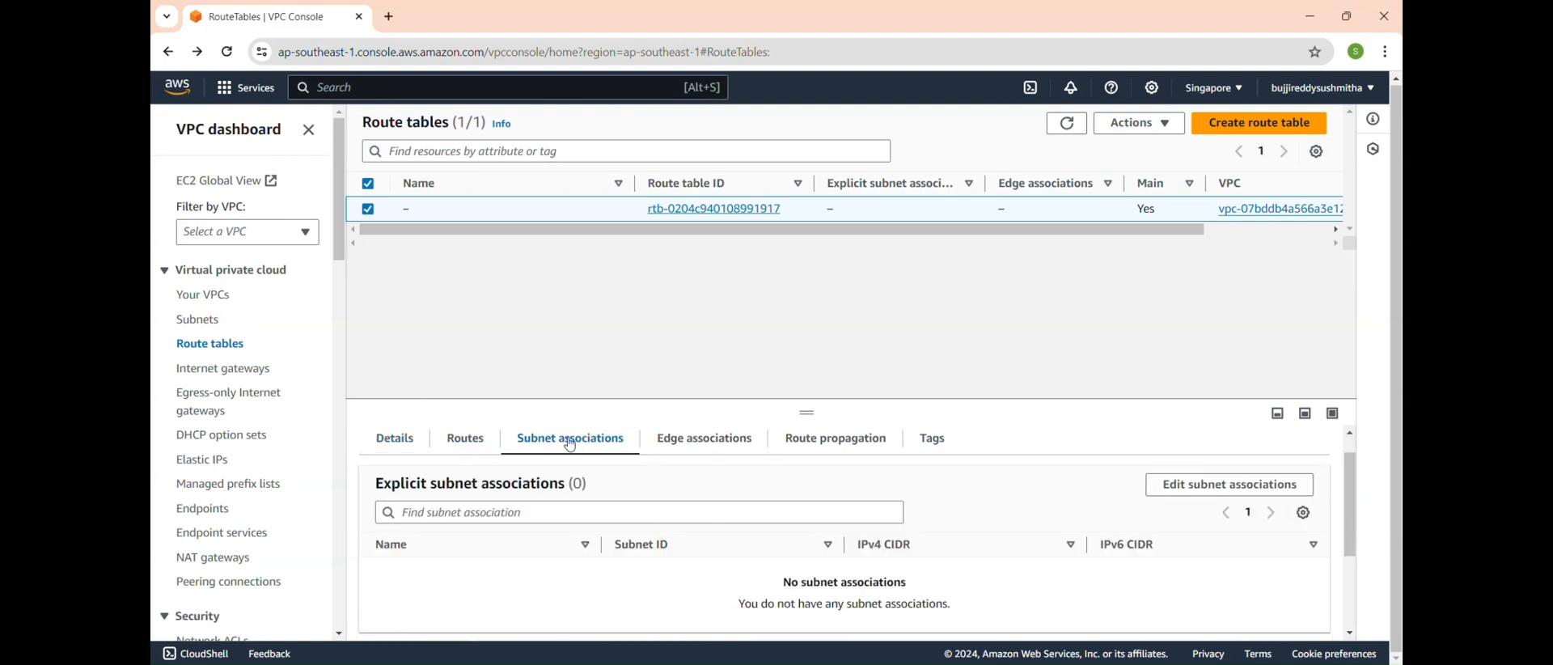
pyautogui.click(1183, 494)
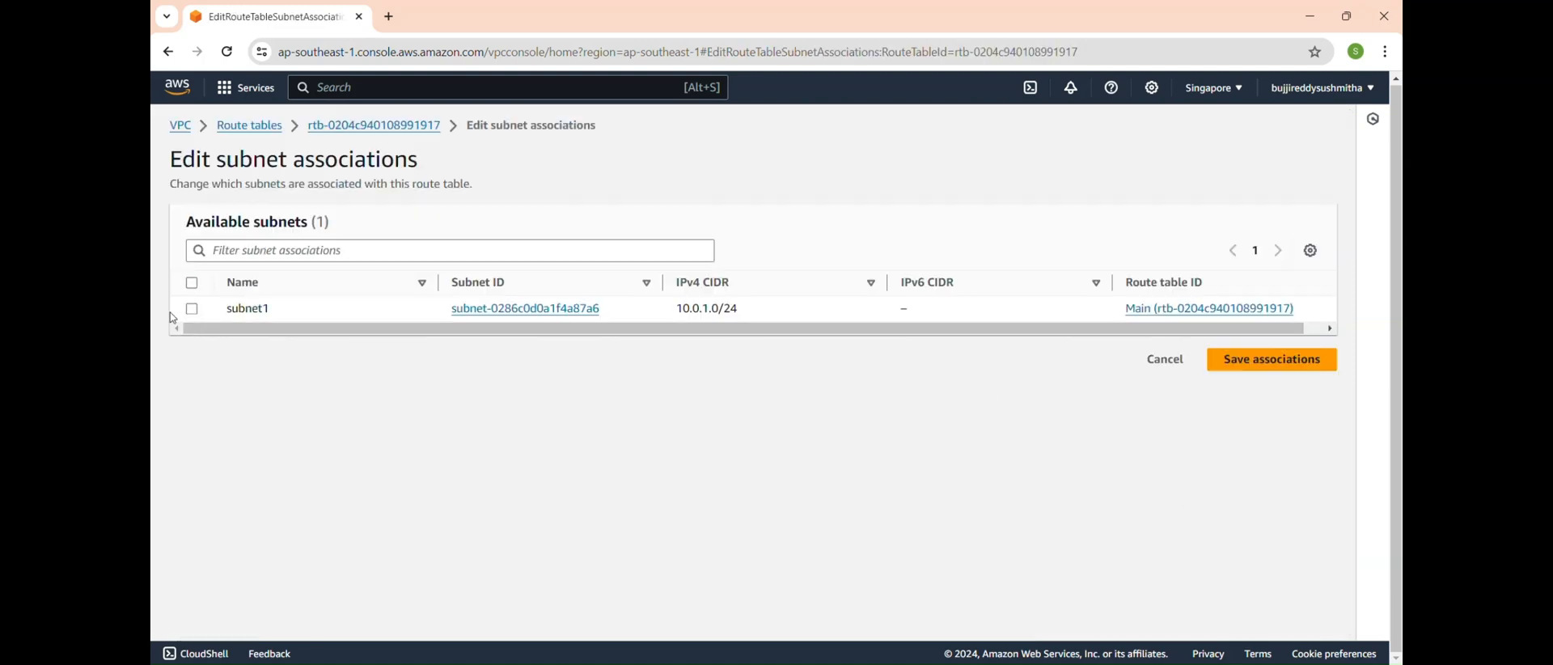
pyautogui.click(193, 310)
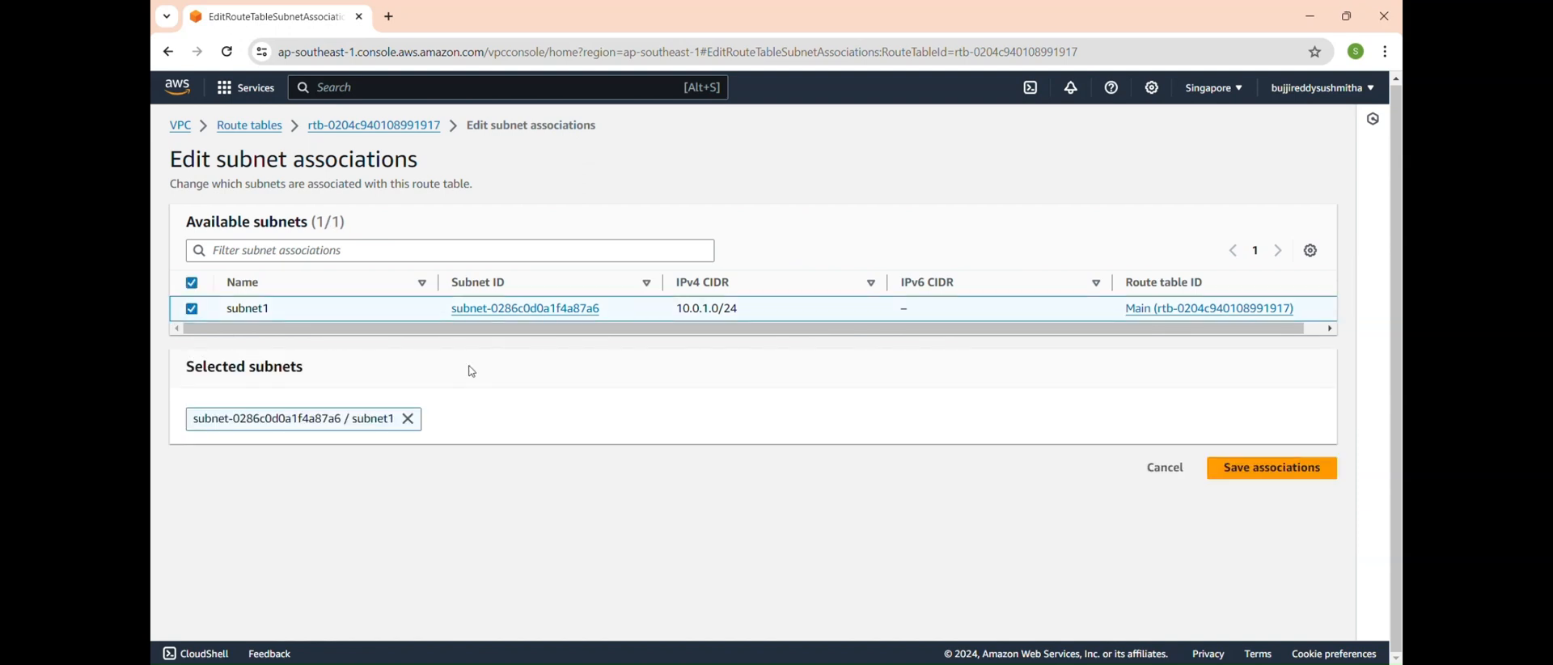
pyautogui.click(1260, 467)
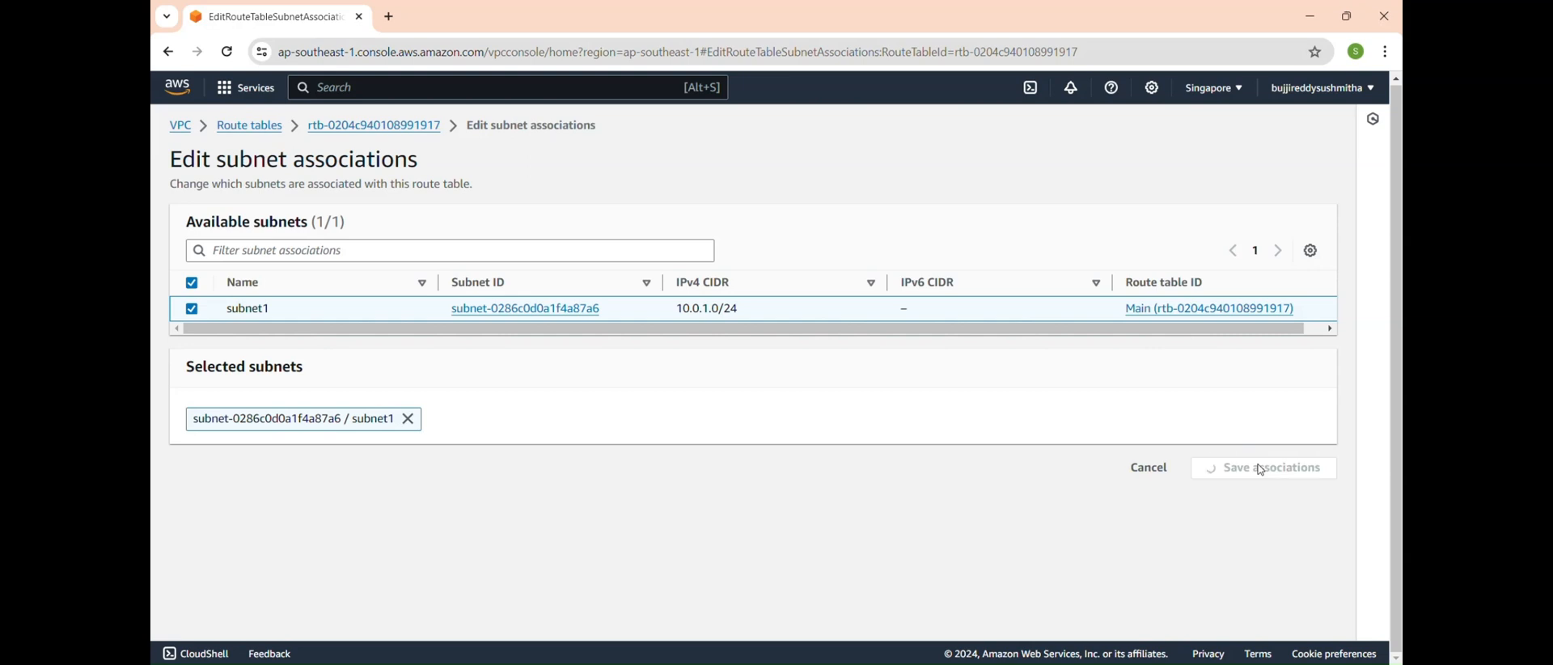
# Step: Add a route with destination 0.0.0.0/0 to the jnetwork VPC's main route table
pyautogui.scroll(-1, 694, 496)
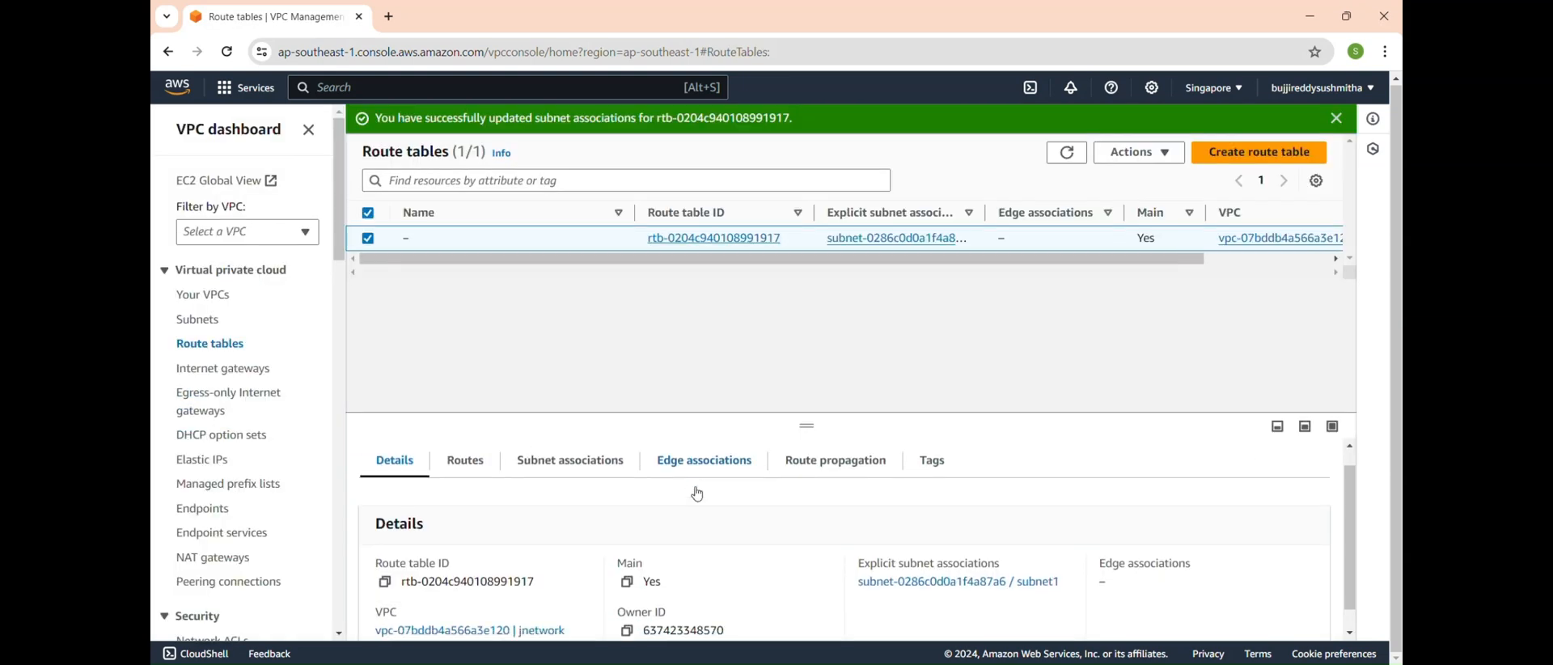
pyautogui.click(467, 442)
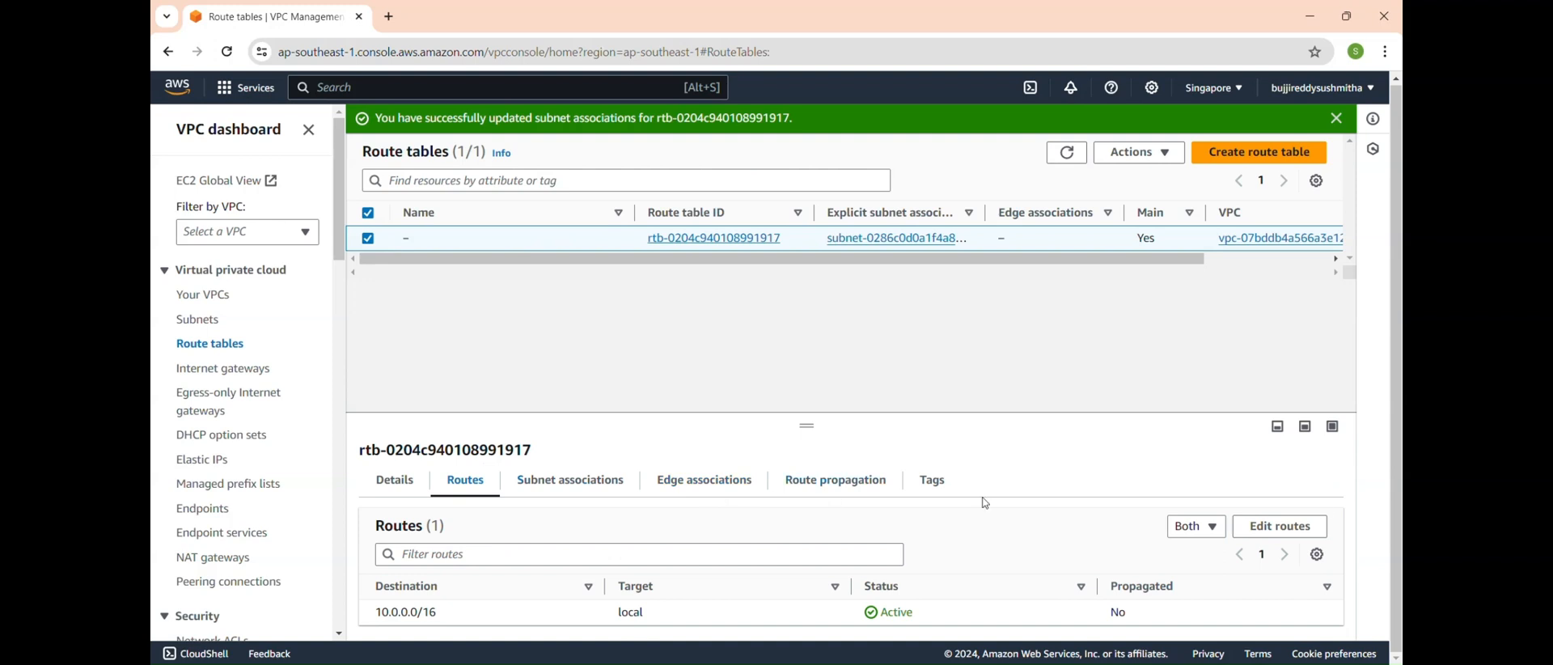
pyautogui.click(1293, 528)
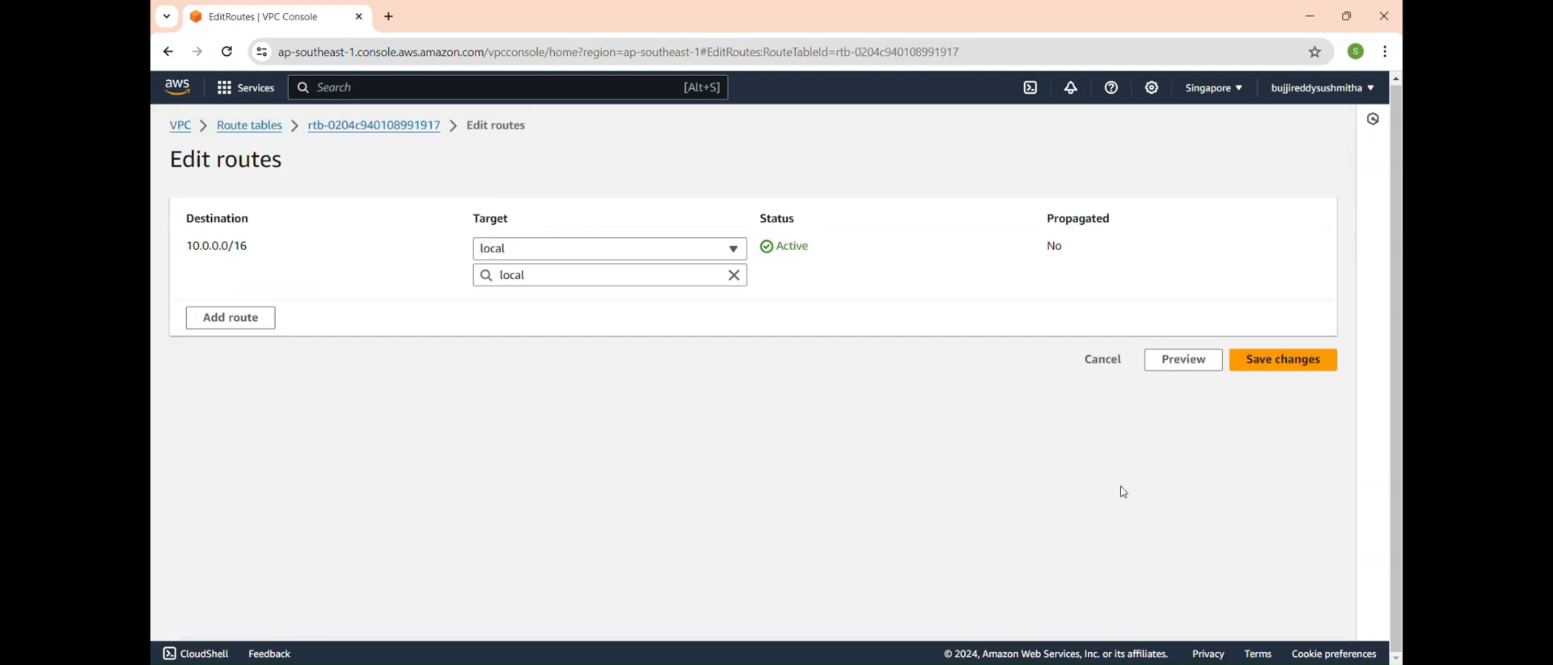
pyautogui.click(243, 316)
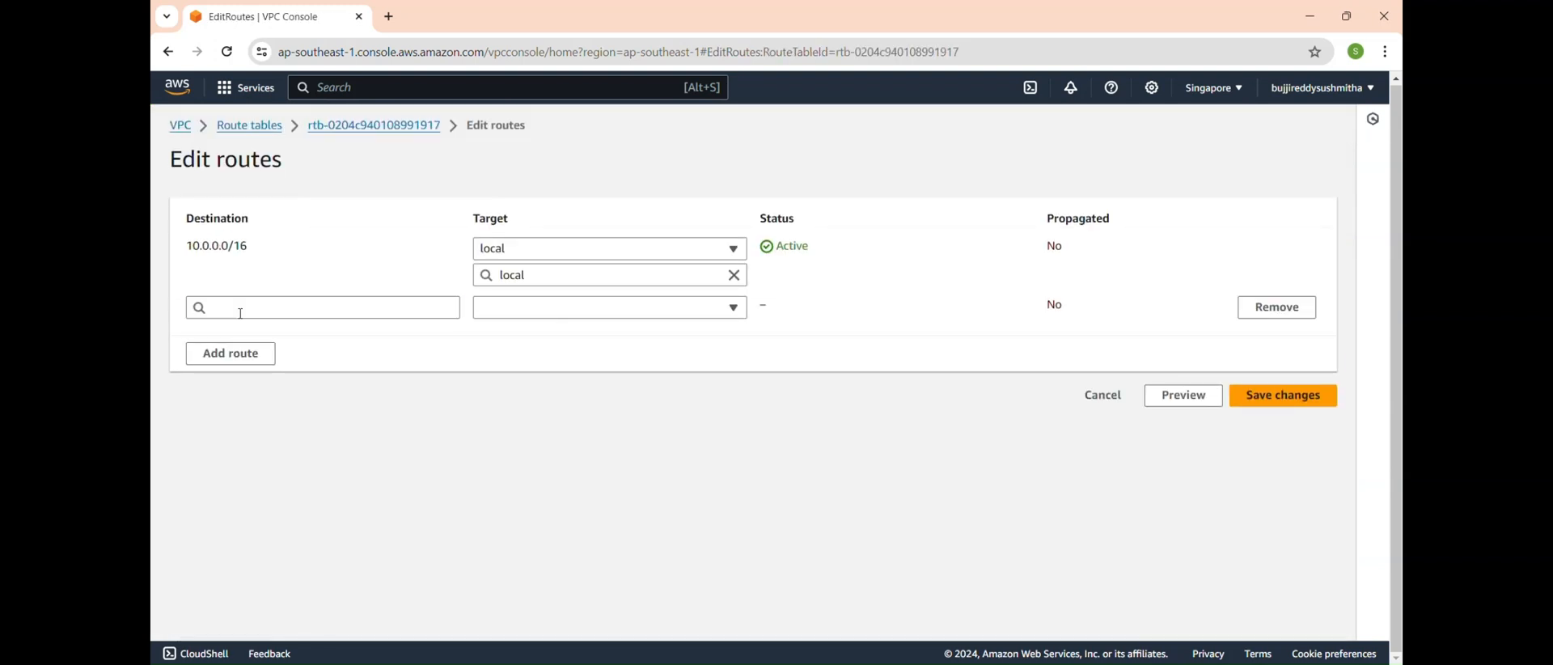
pyautogui.click(241, 314)
pyautogui.click(255, 328)
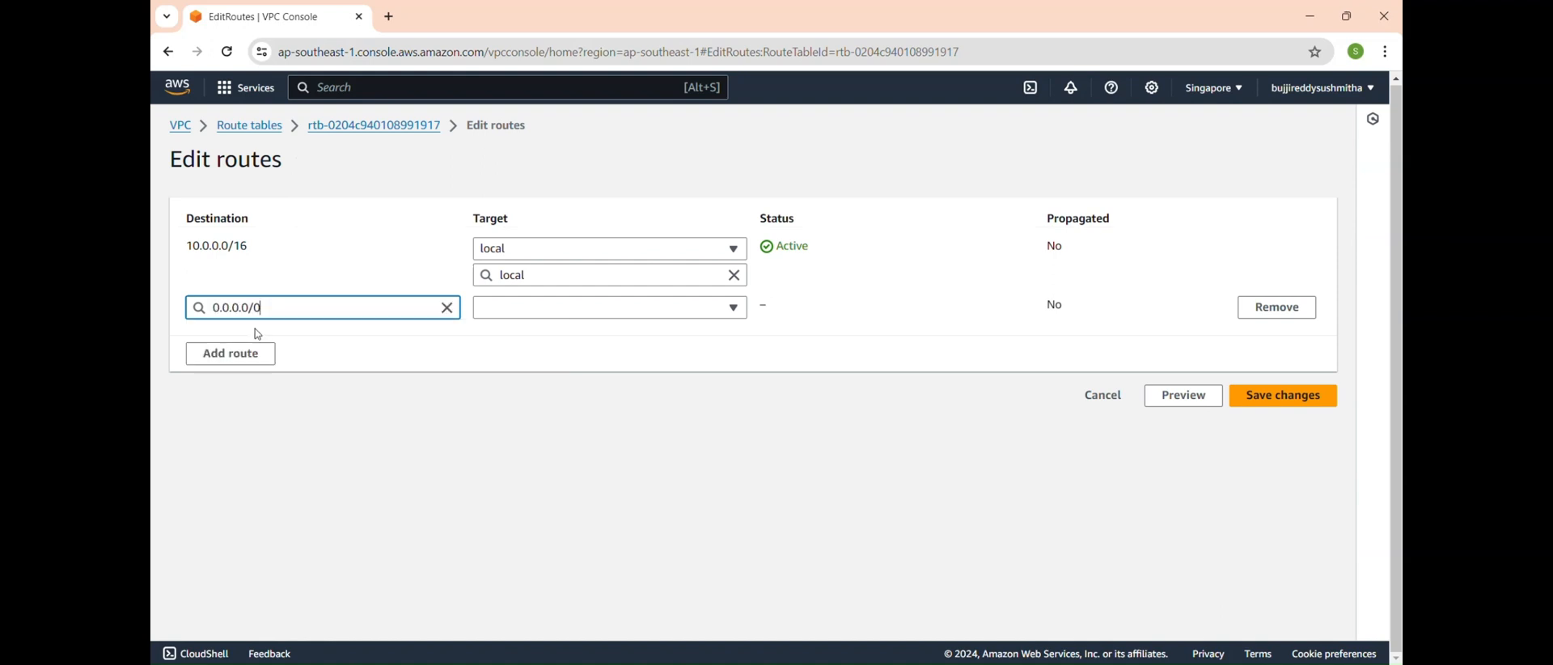
# Step: Target the new route at the internet gateway named internet and save the route changes
pyautogui.click(545, 318)
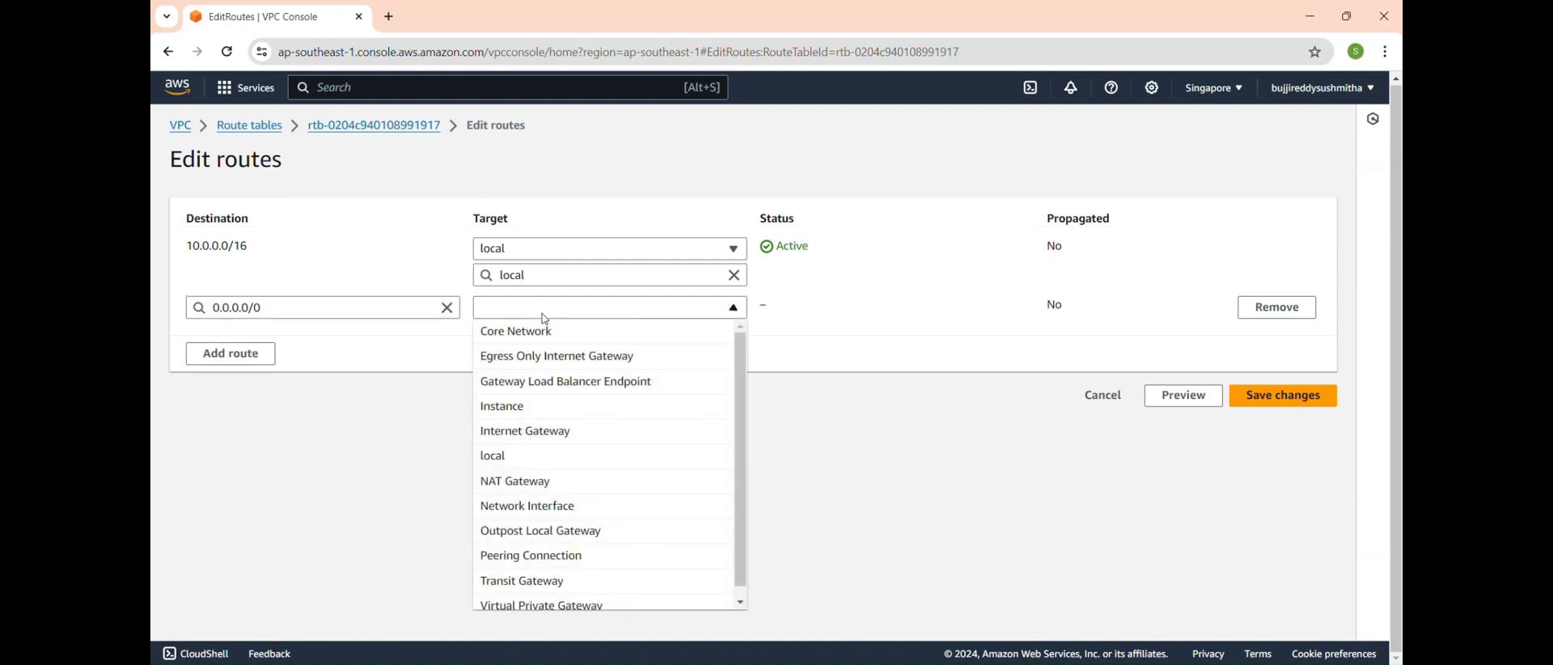
pyautogui.click(538, 437)
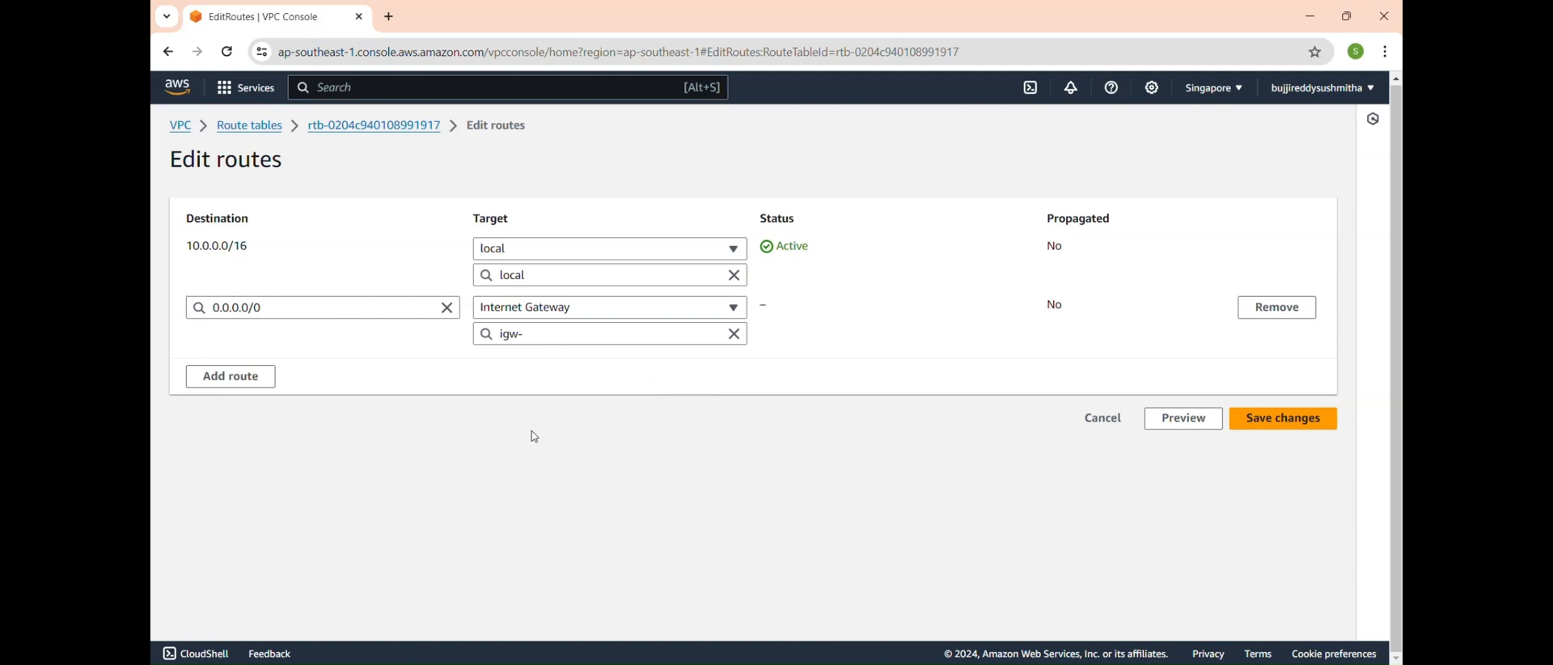
pyautogui.click(624, 341)
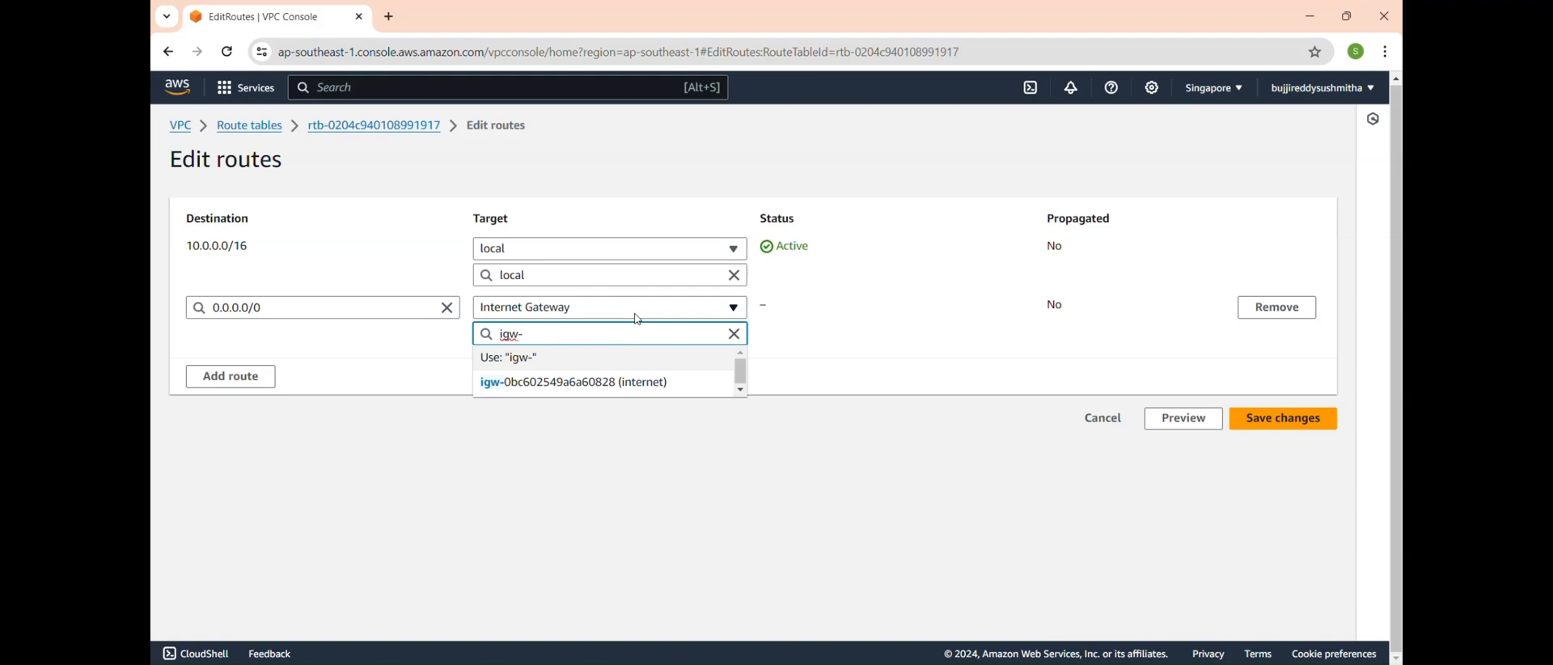
pyautogui.click(538, 381)
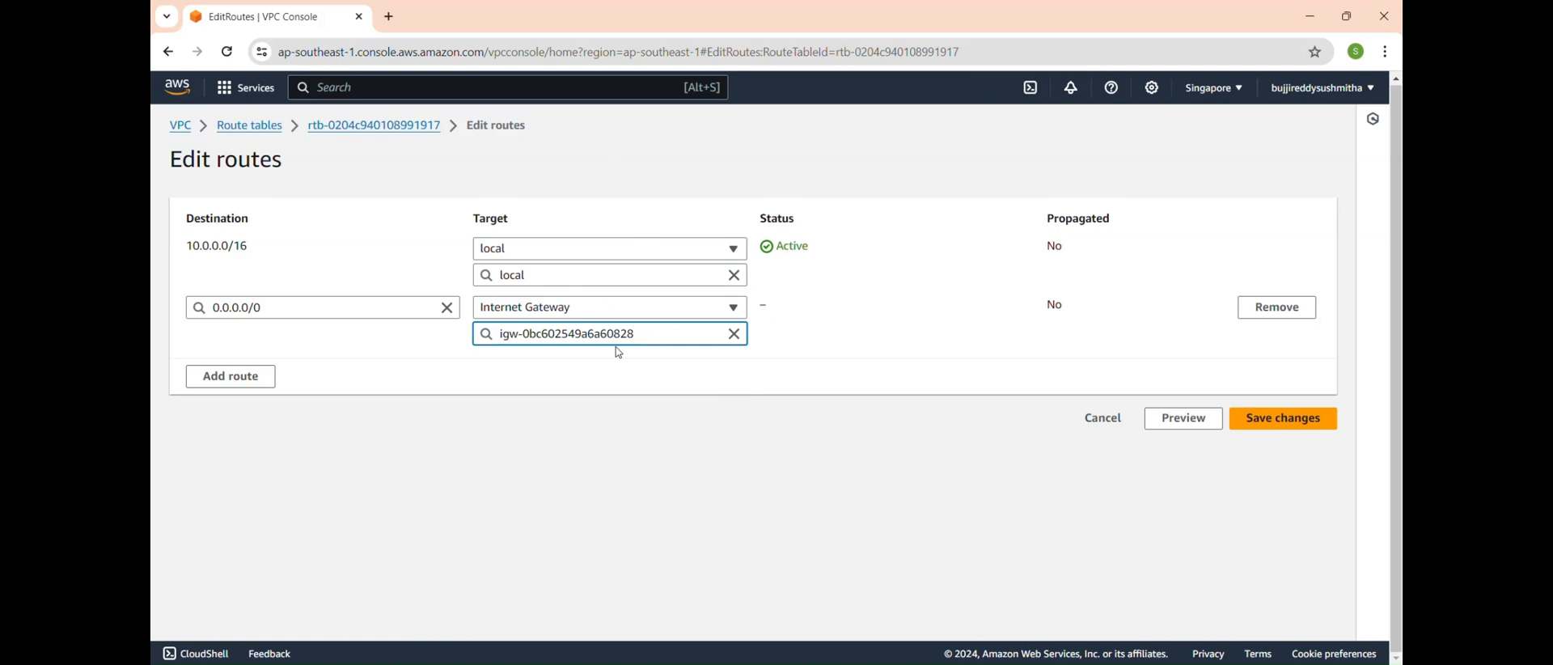
pyautogui.click(1294, 421)
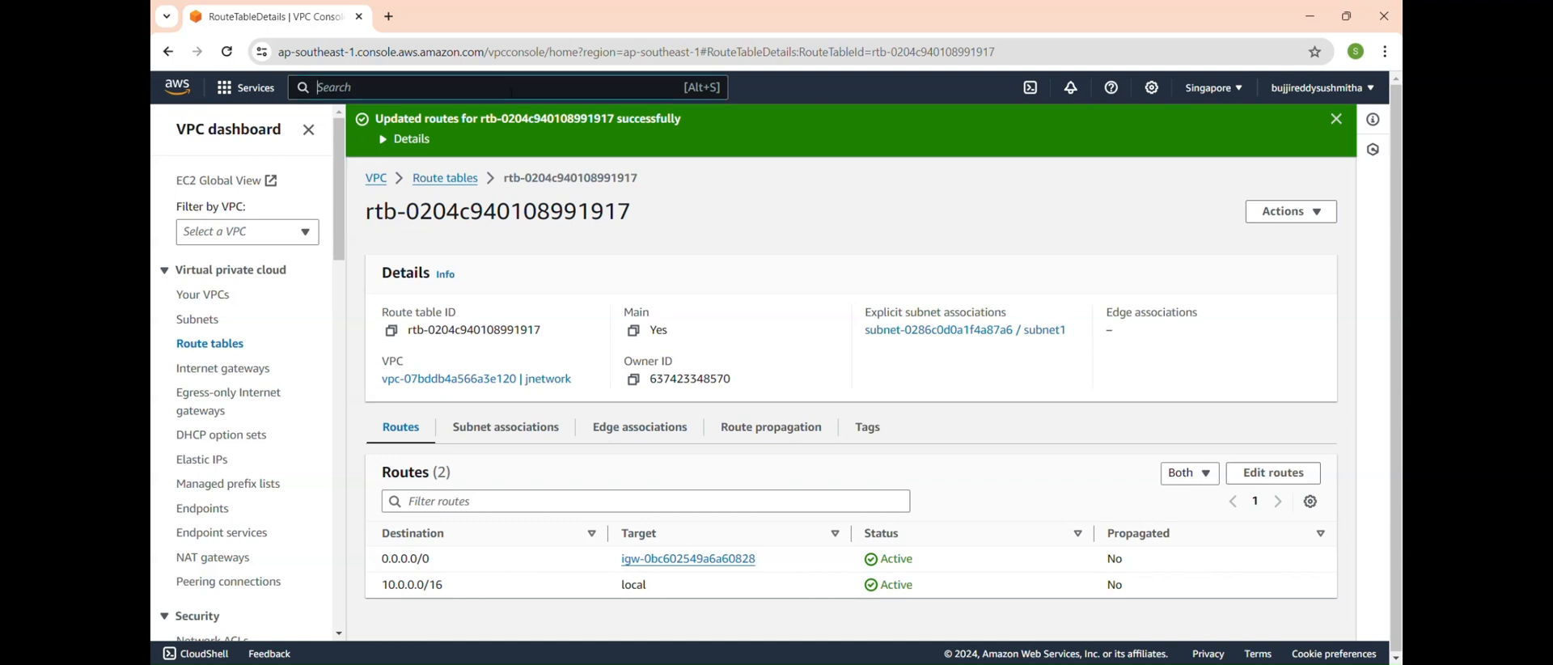
# Step: Start a new instance launch in the EC2 service and name the instance ec2
pyautogui.click(511, 89)
pyautogui.write('ec2')
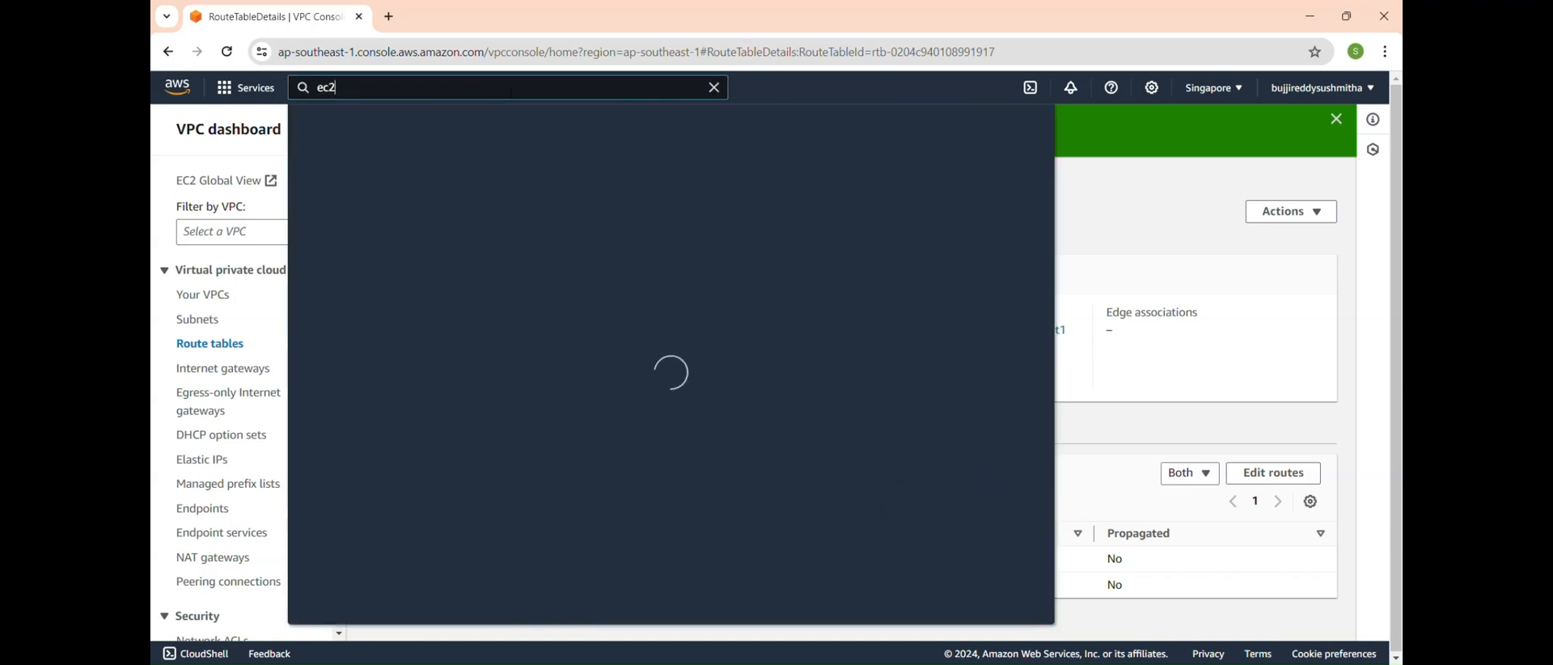
pyautogui.click(559, 212)
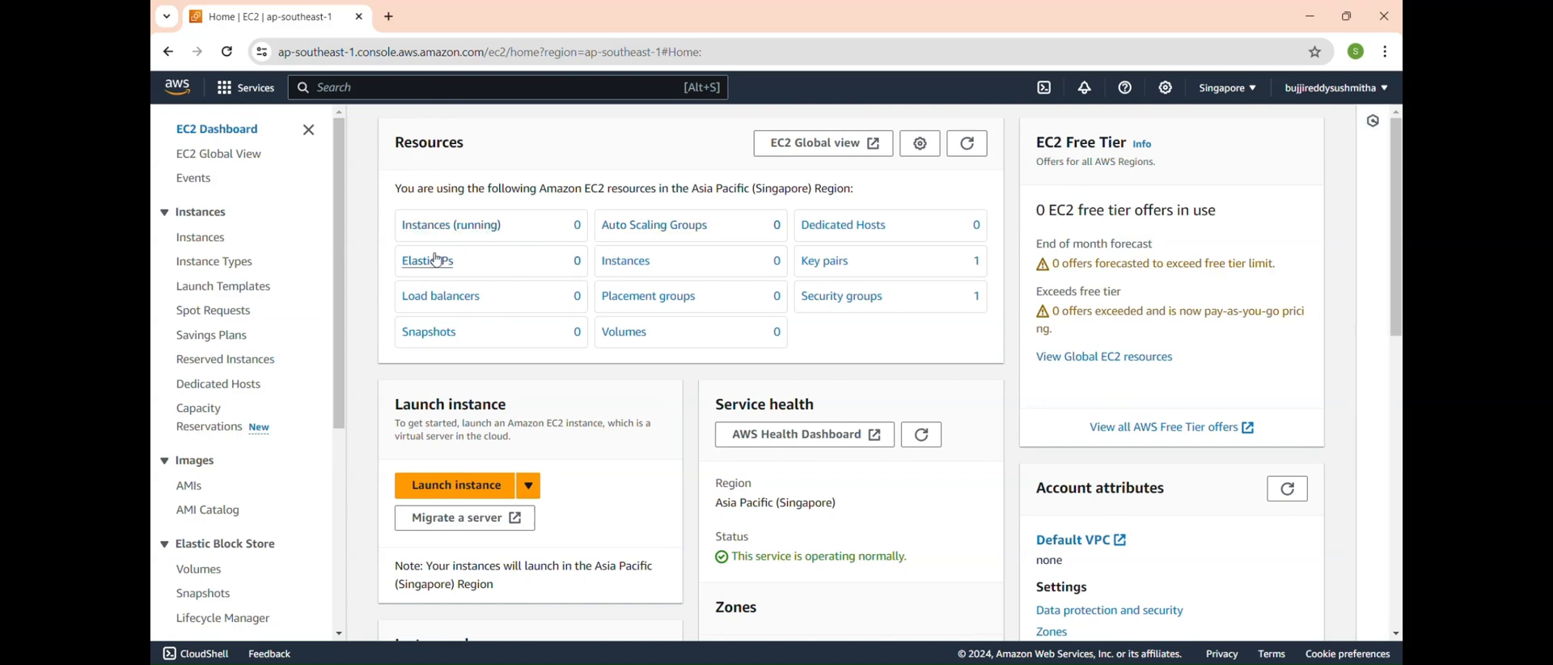
pyautogui.click(454, 227)
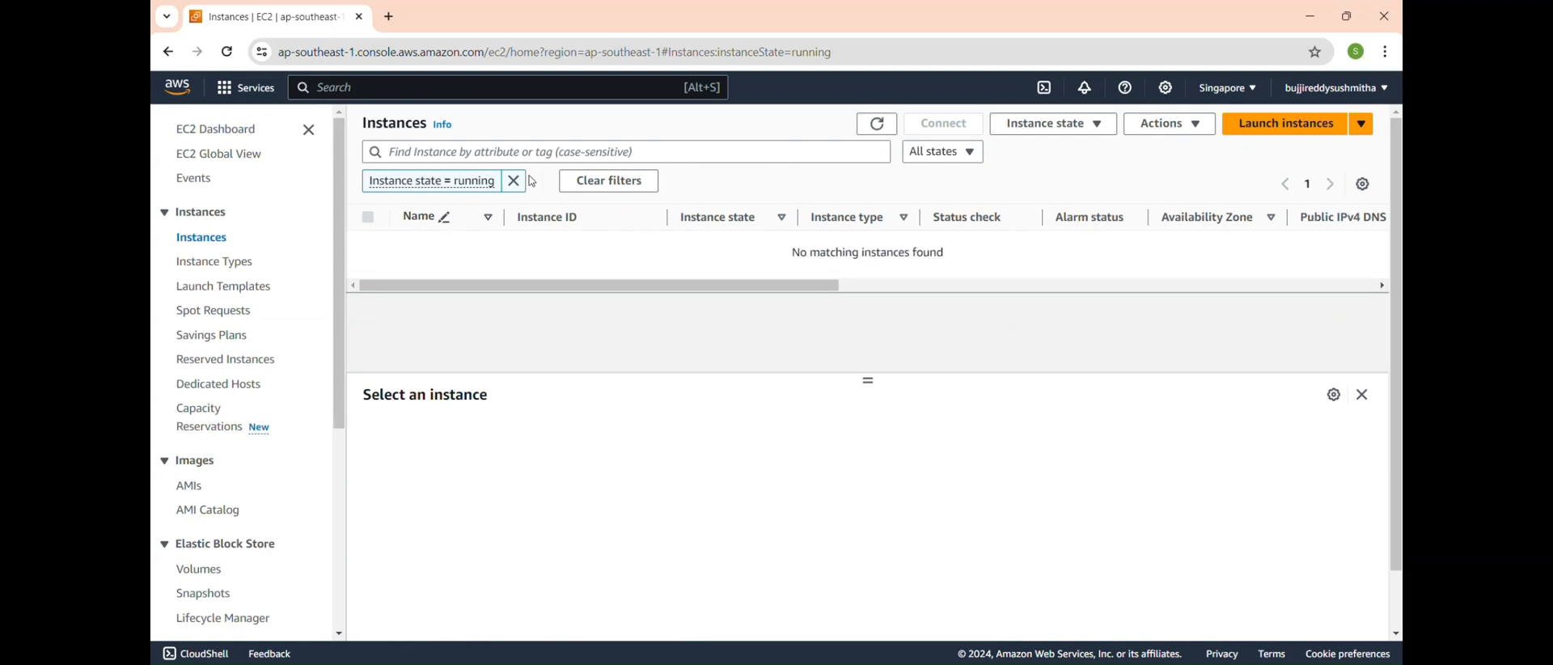
pyautogui.click(1276, 127)
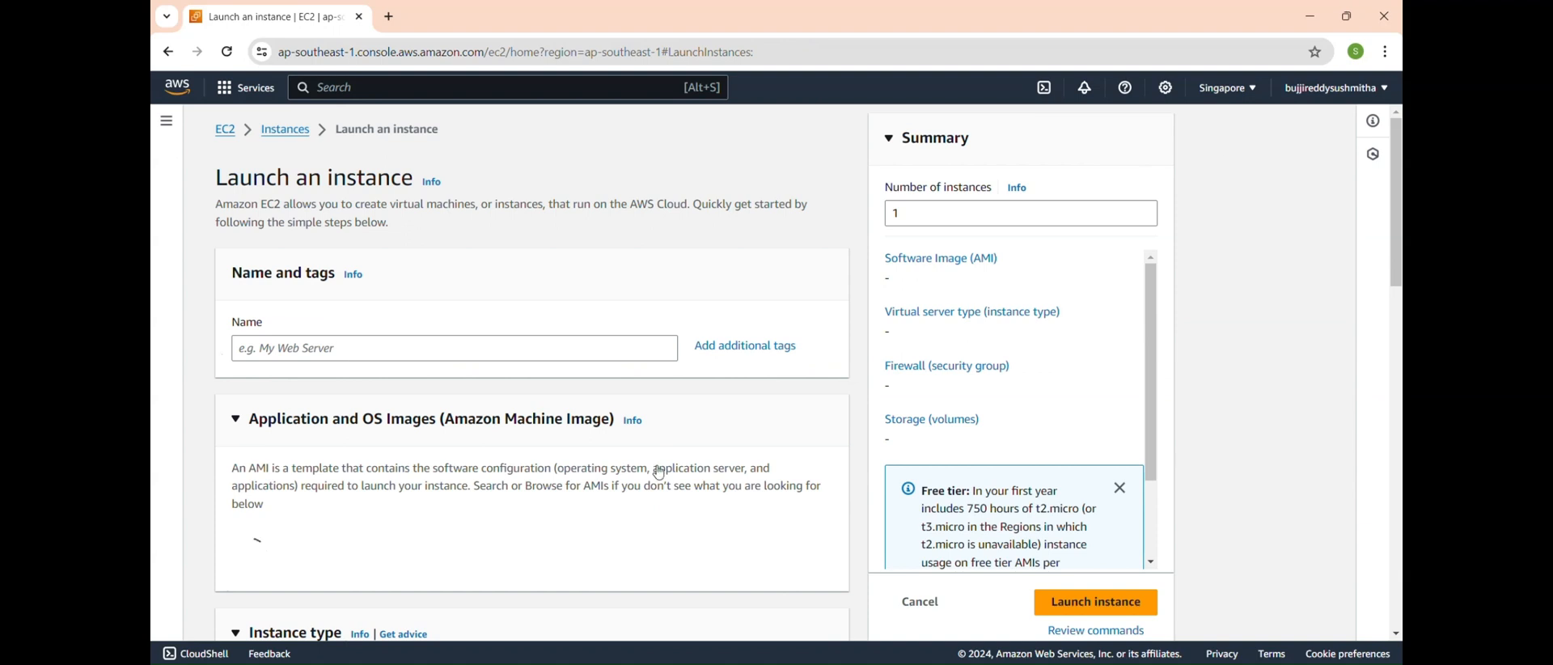
pyautogui.click(594, 363)
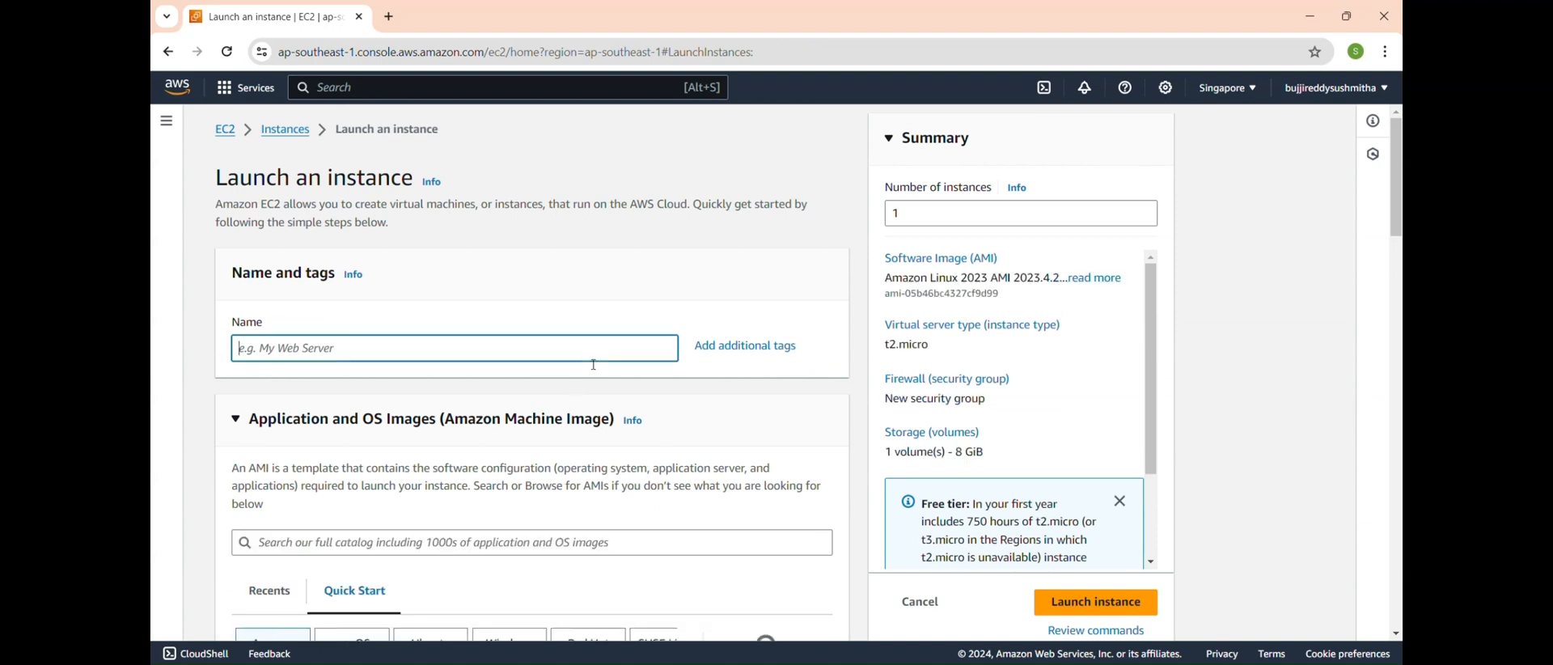
pyautogui.write('ec2')
# Step: Review the Amazon Machine Image, architecture and instance type settings for the new instance
pyautogui.scroll(-4, 594, 365)
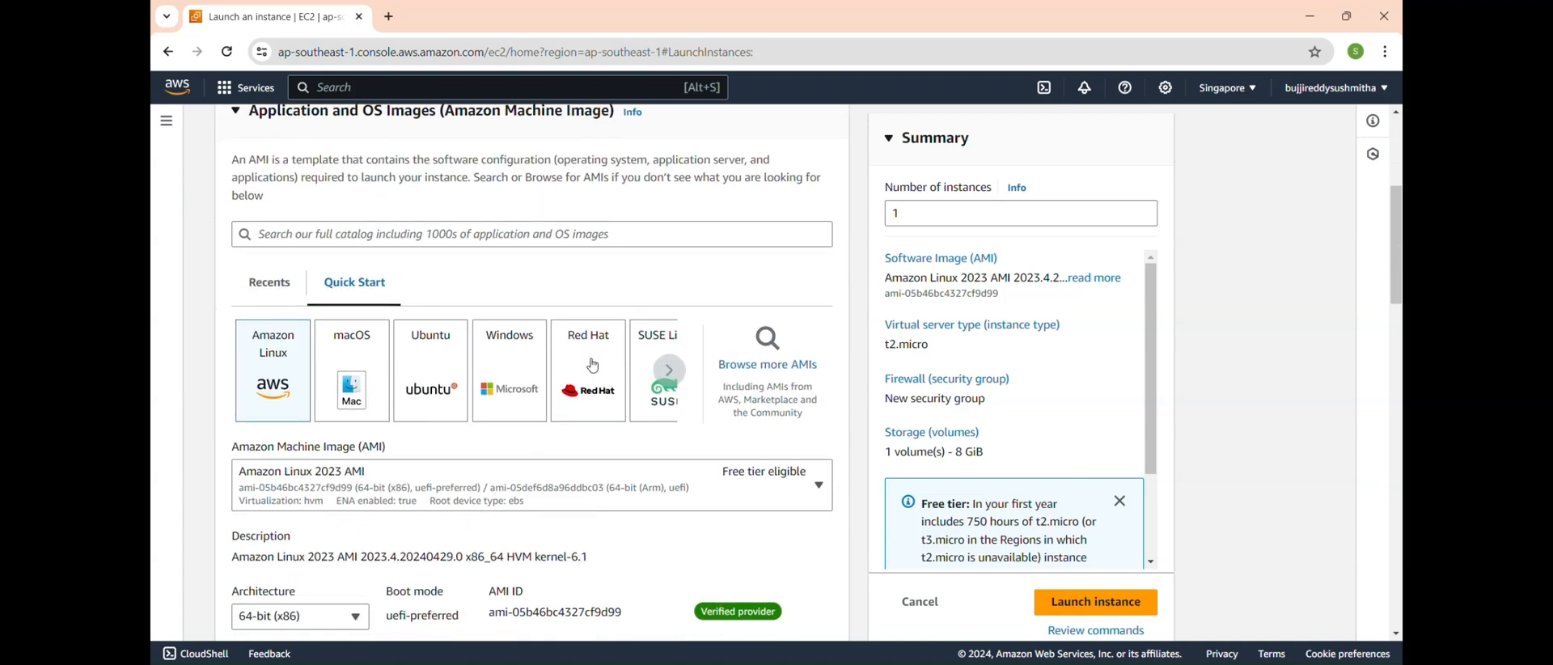
pyautogui.scroll(1, 593, 365)
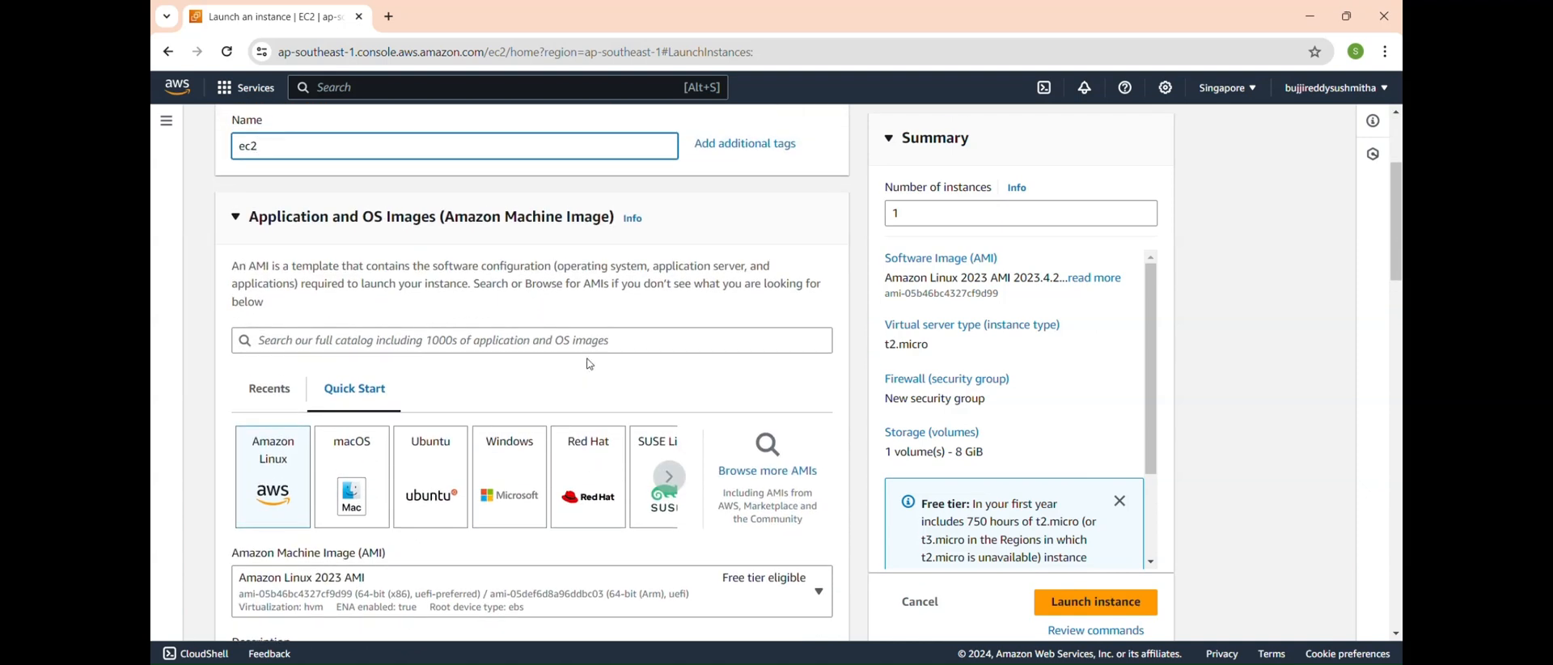
pyautogui.scroll(-1, 590, 365)
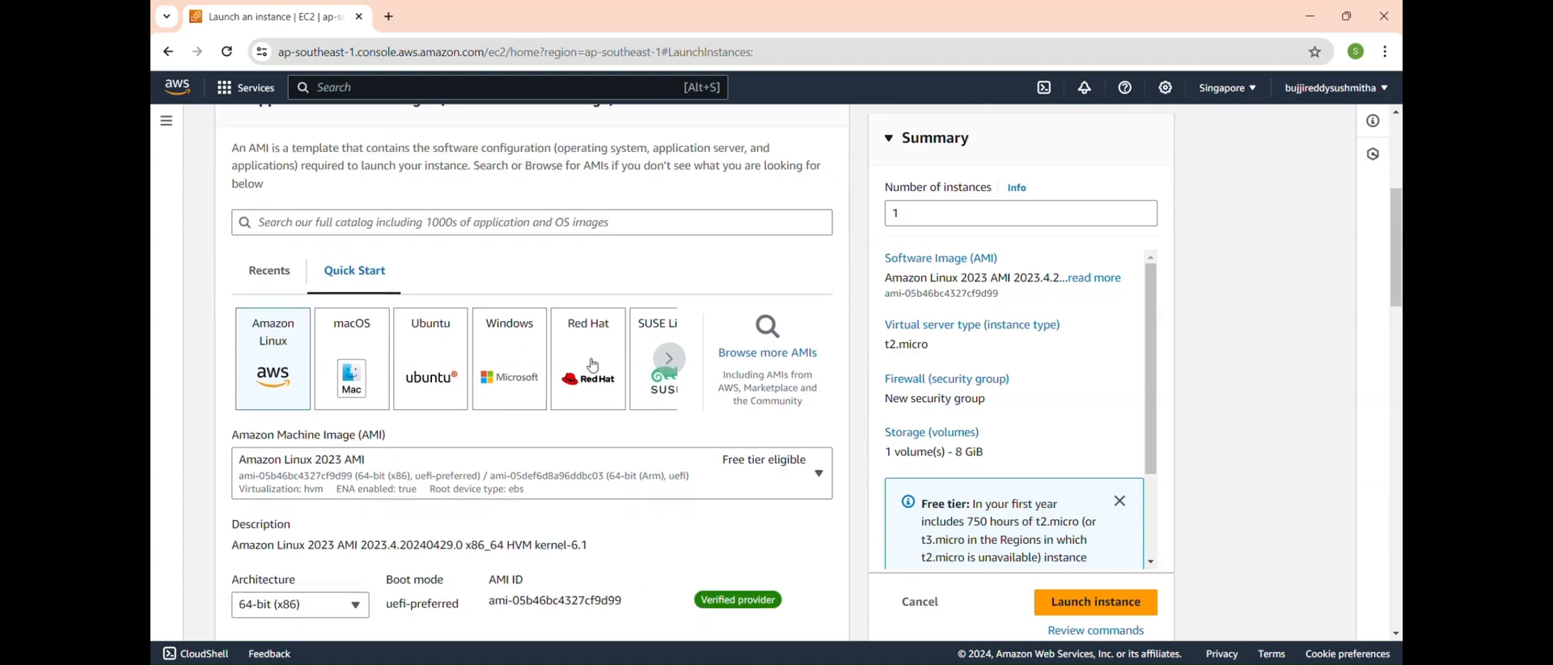
pyautogui.scroll(-1, 275, 366)
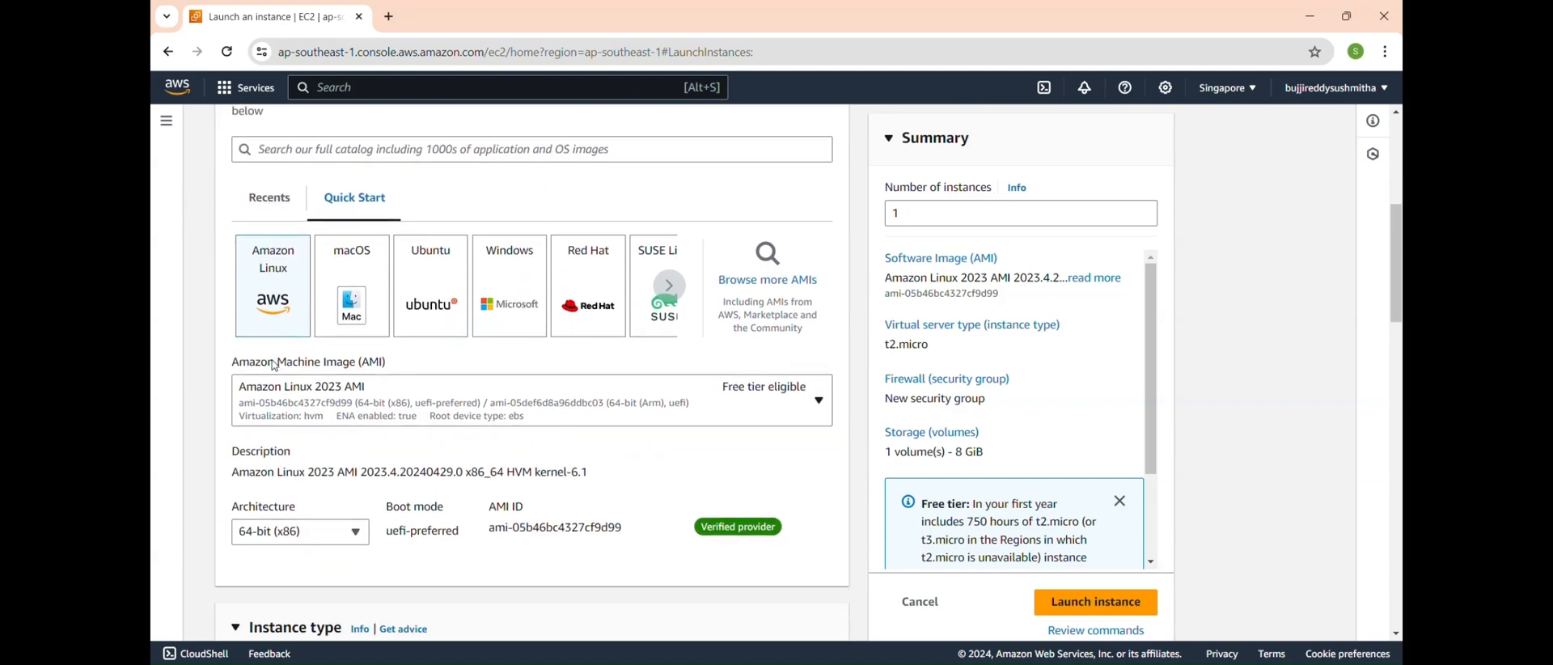
pyautogui.scroll(-2, 275, 365)
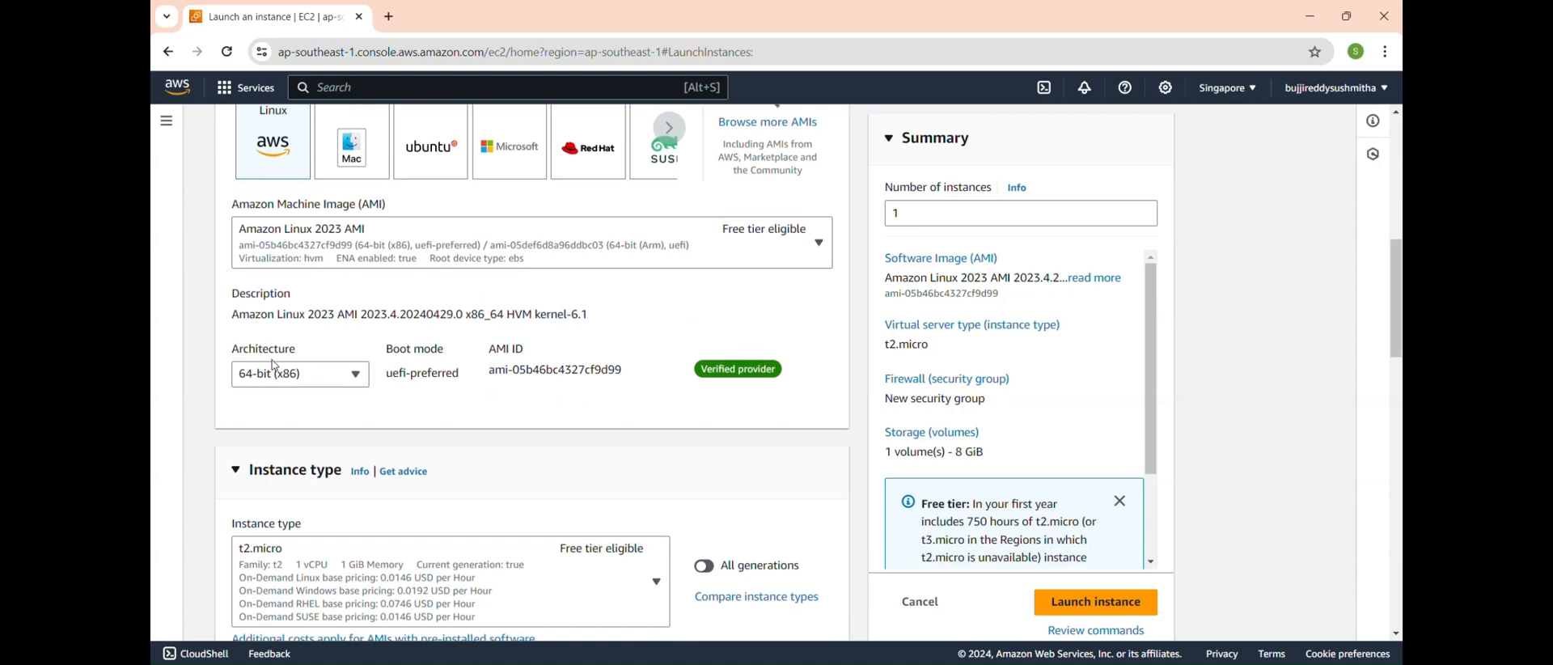
pyautogui.scroll(-1, 364, 379)
pyautogui.scroll(-2, 365, 378)
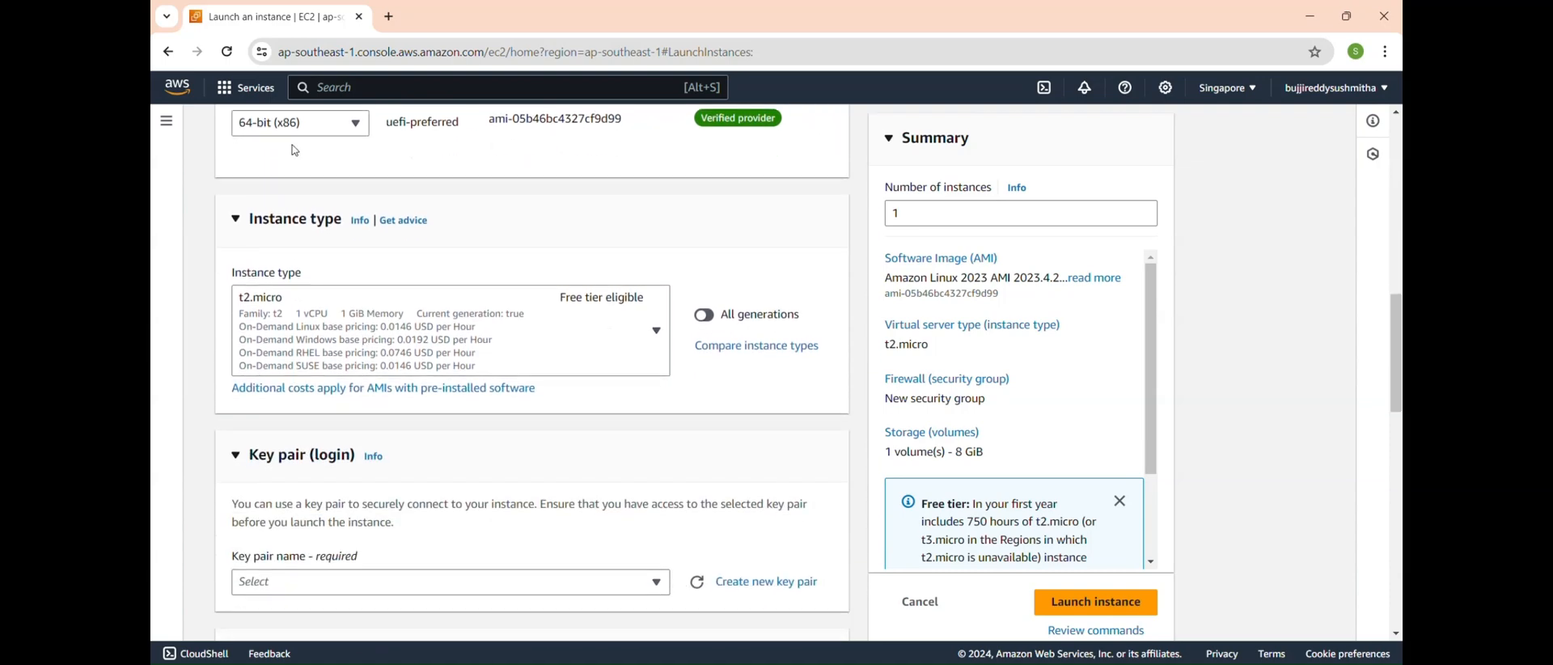
pyautogui.scroll(5, 384, 331)
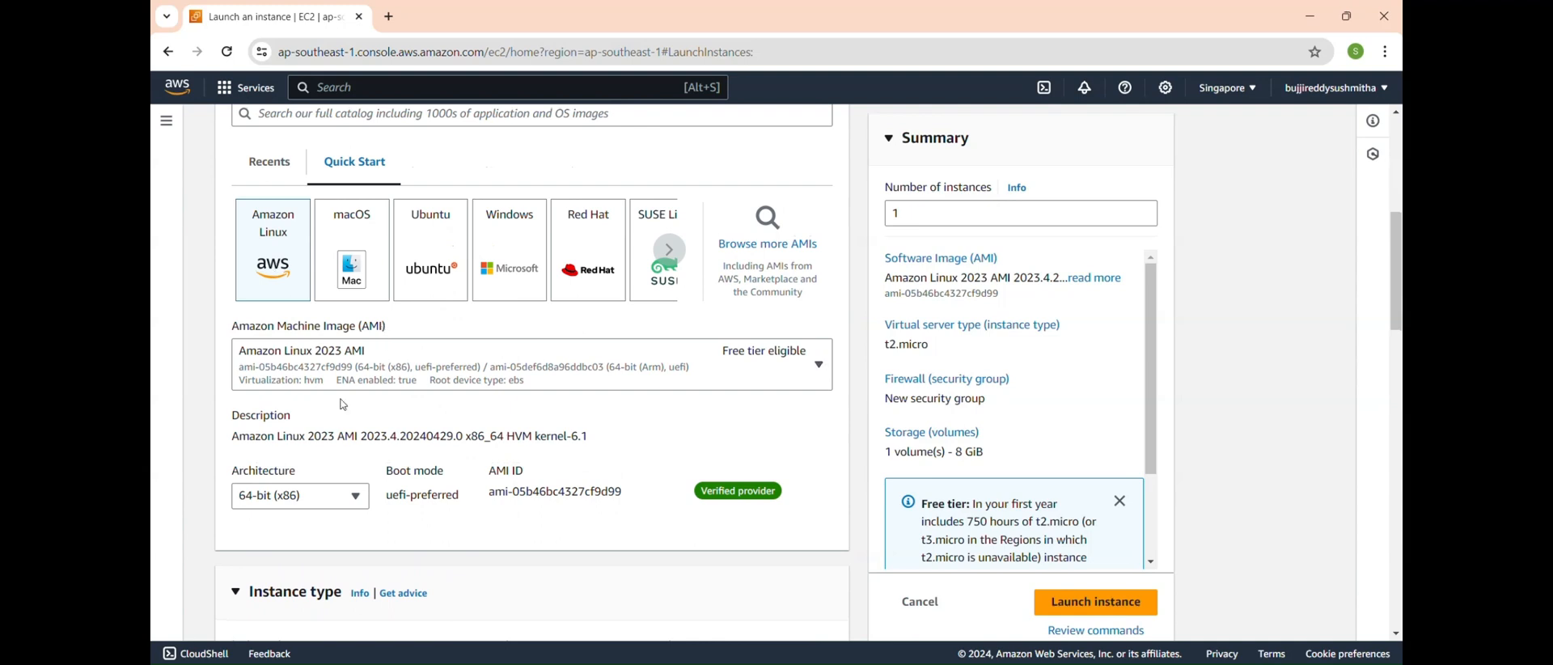
# Step: Choose the existing RSA key pair for logging in to the new instance
pyautogui.scroll(-6, 343, 405)
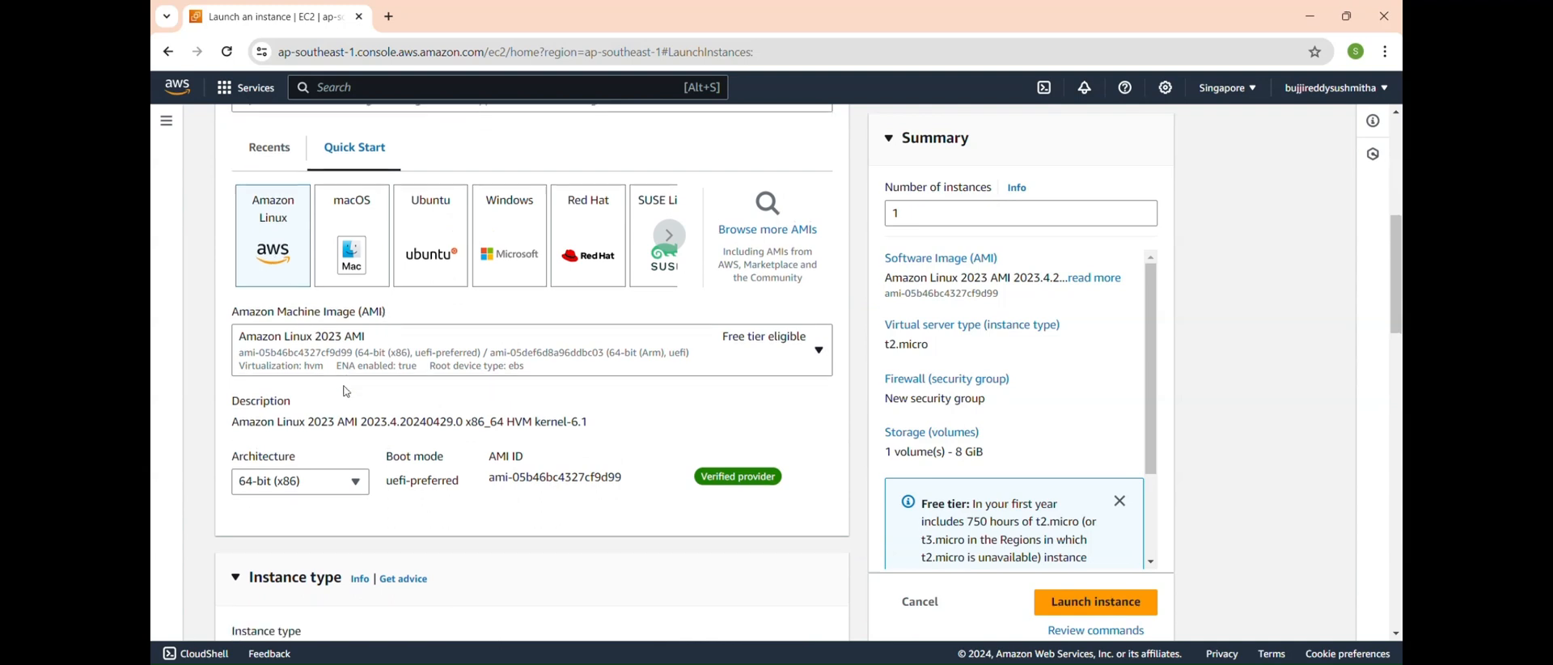
pyautogui.scroll(-2, 346, 393)
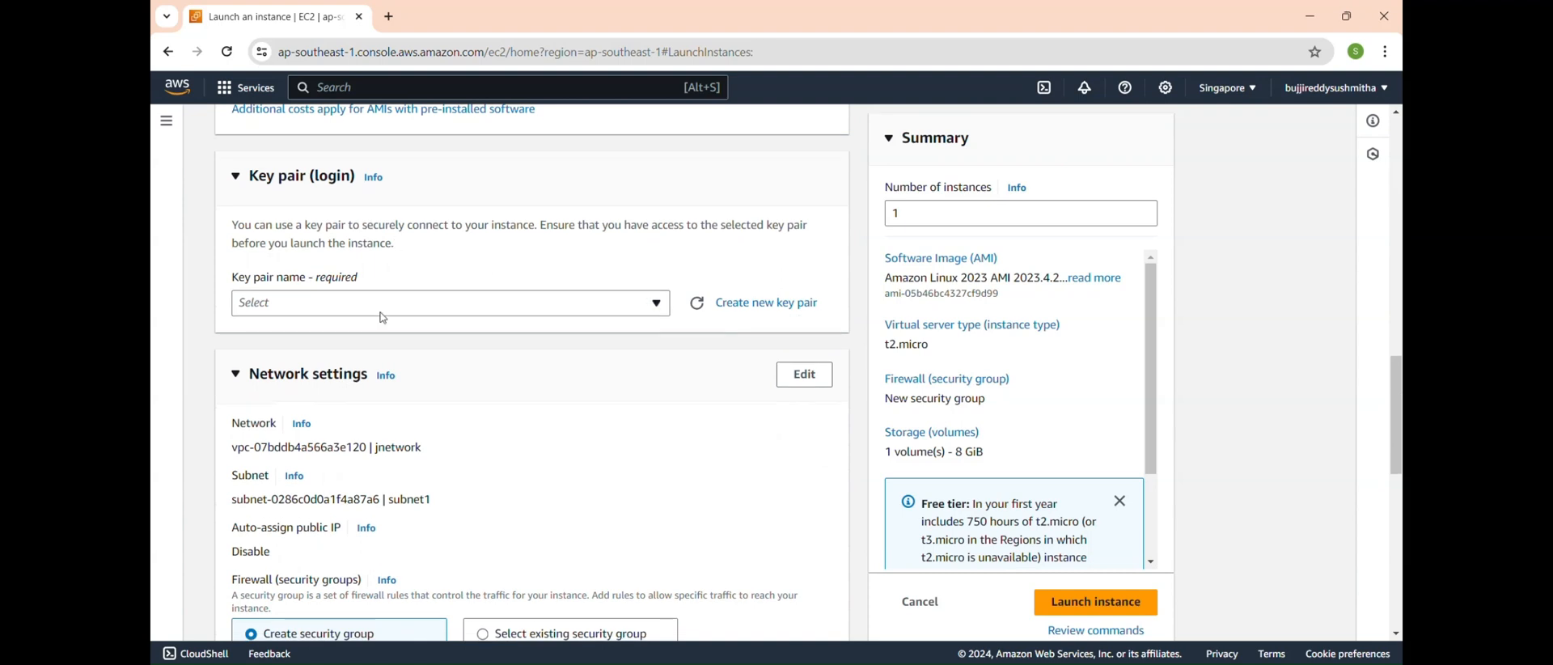
pyautogui.click(383, 314)
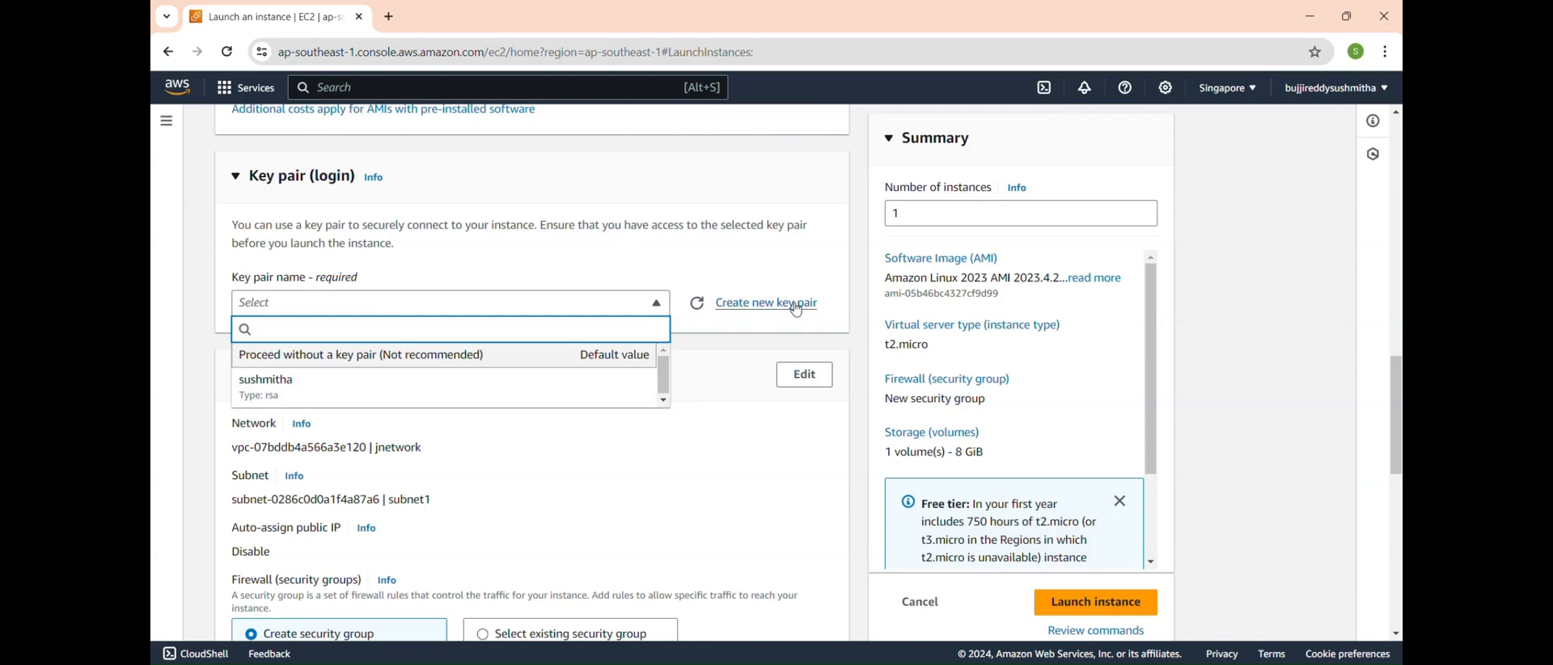
pyautogui.click(512, 400)
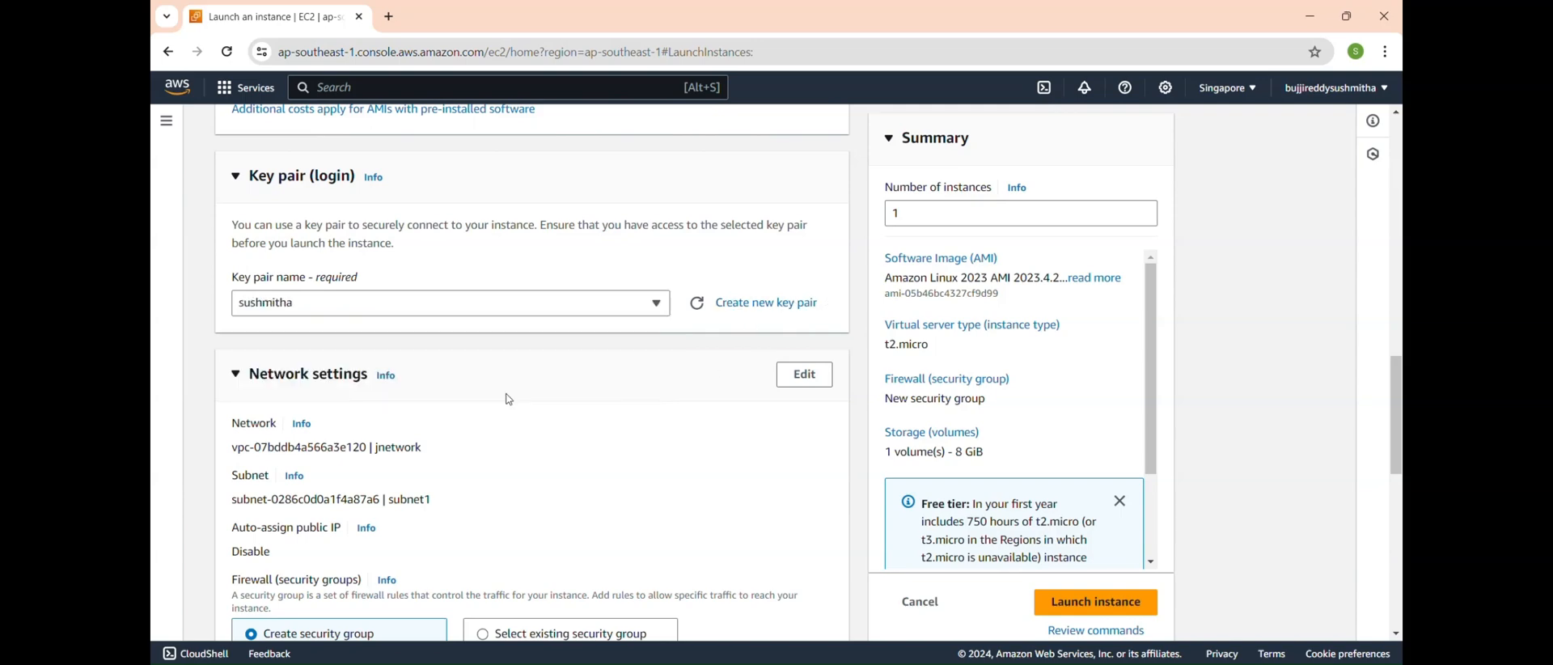
# Step: Allow HTTPS and HTTP traffic from the internet and enable auto-assigned public IP in the instance's network settings
pyautogui.scroll(-3, 509, 400)
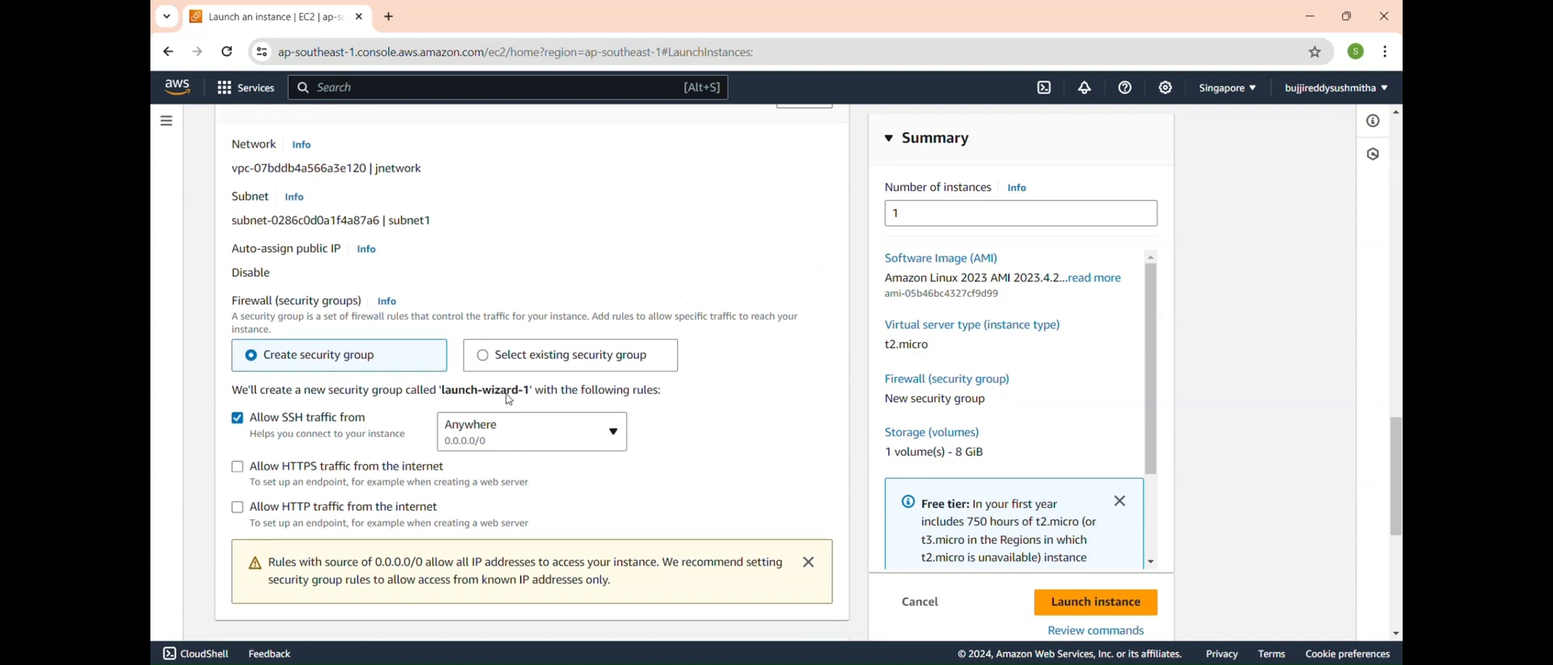
pyautogui.scroll(-1, 509, 400)
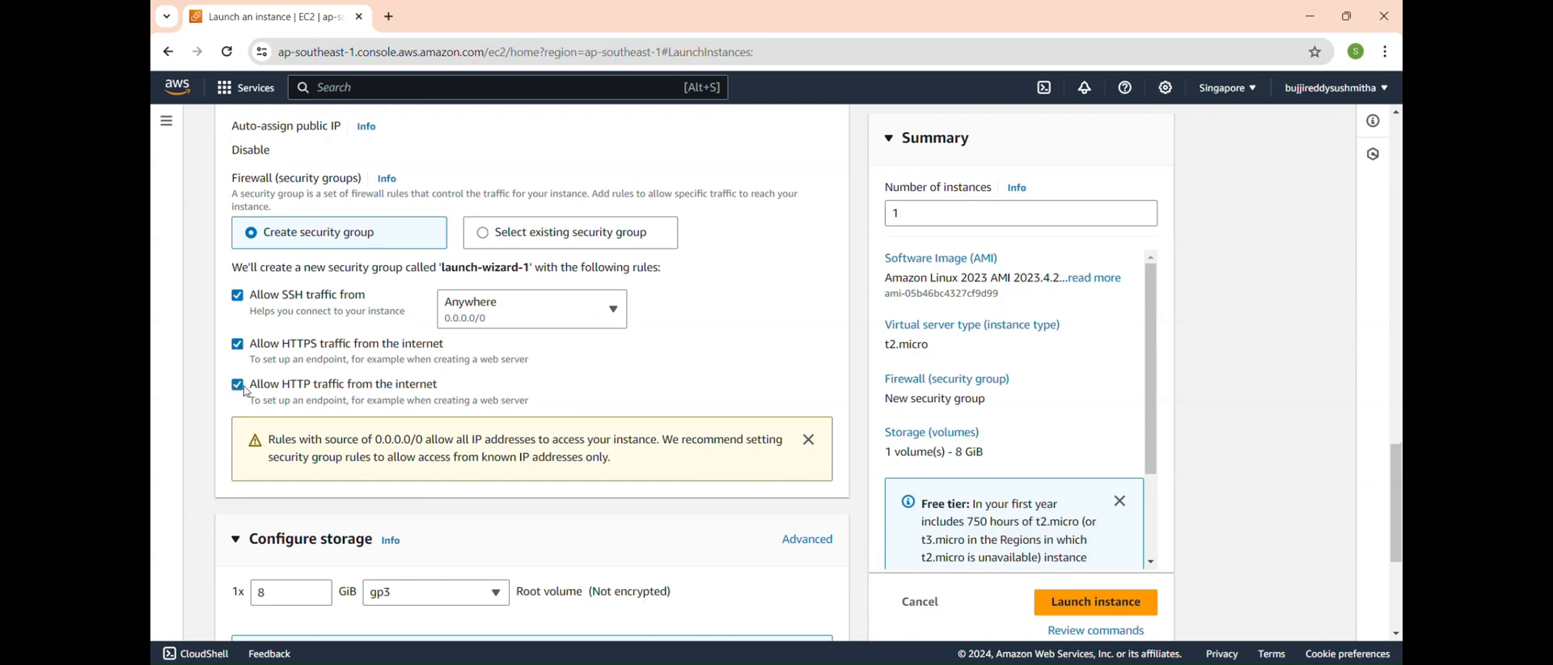
pyautogui.scroll(3, 247, 391)
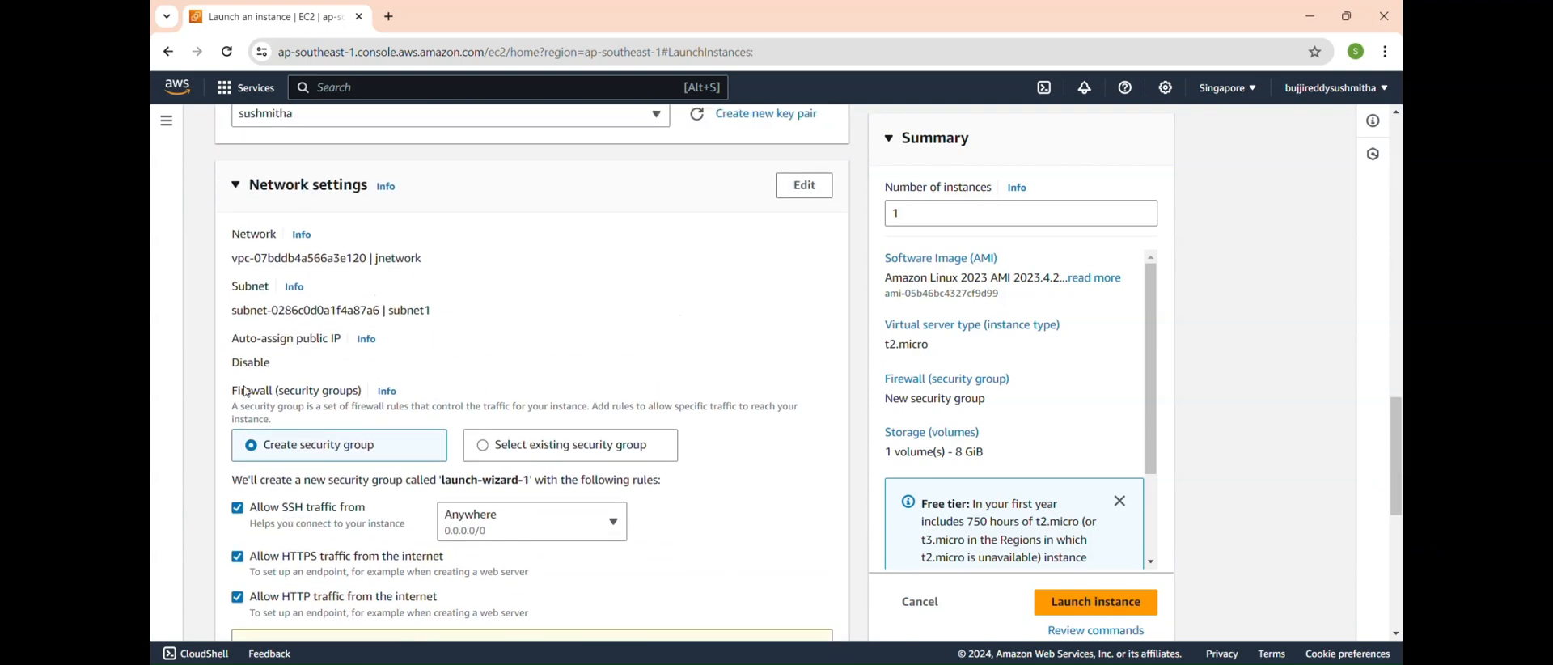
pyautogui.click(801, 207)
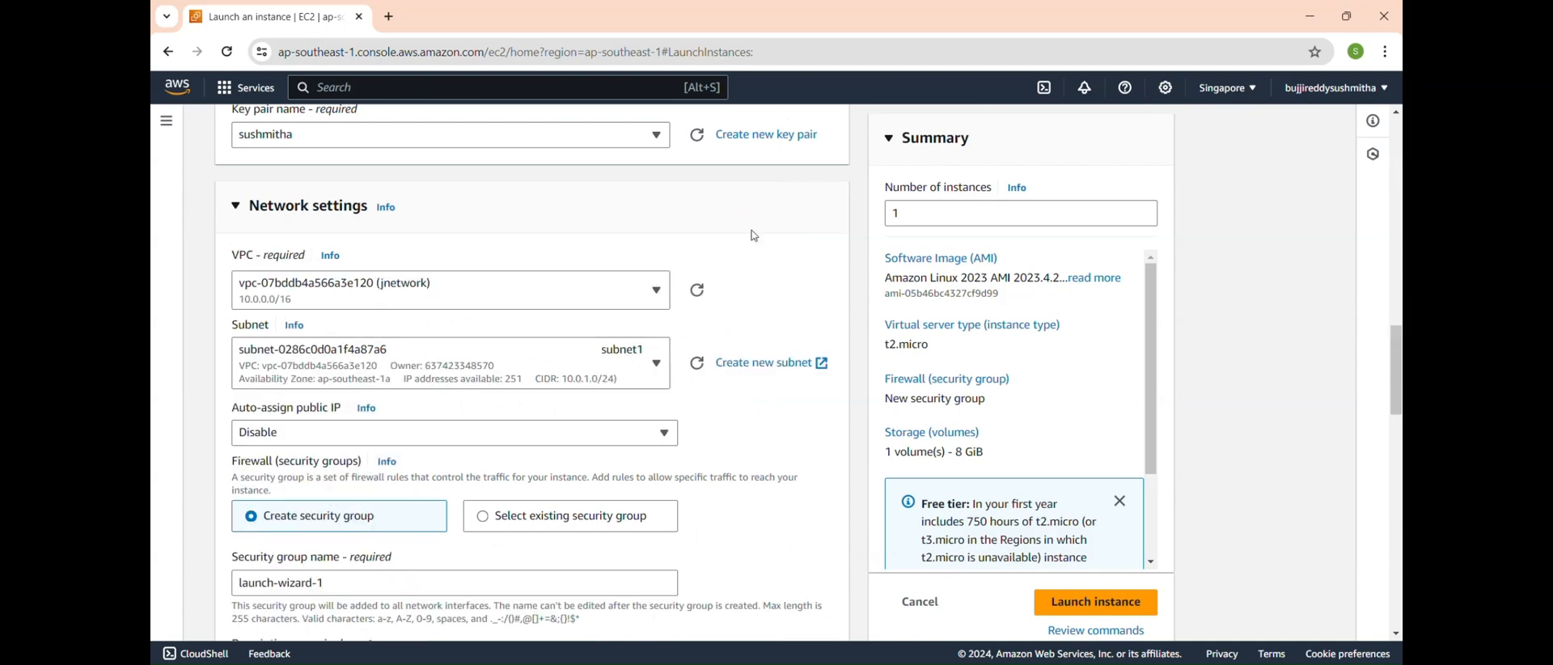
pyautogui.click(575, 445)
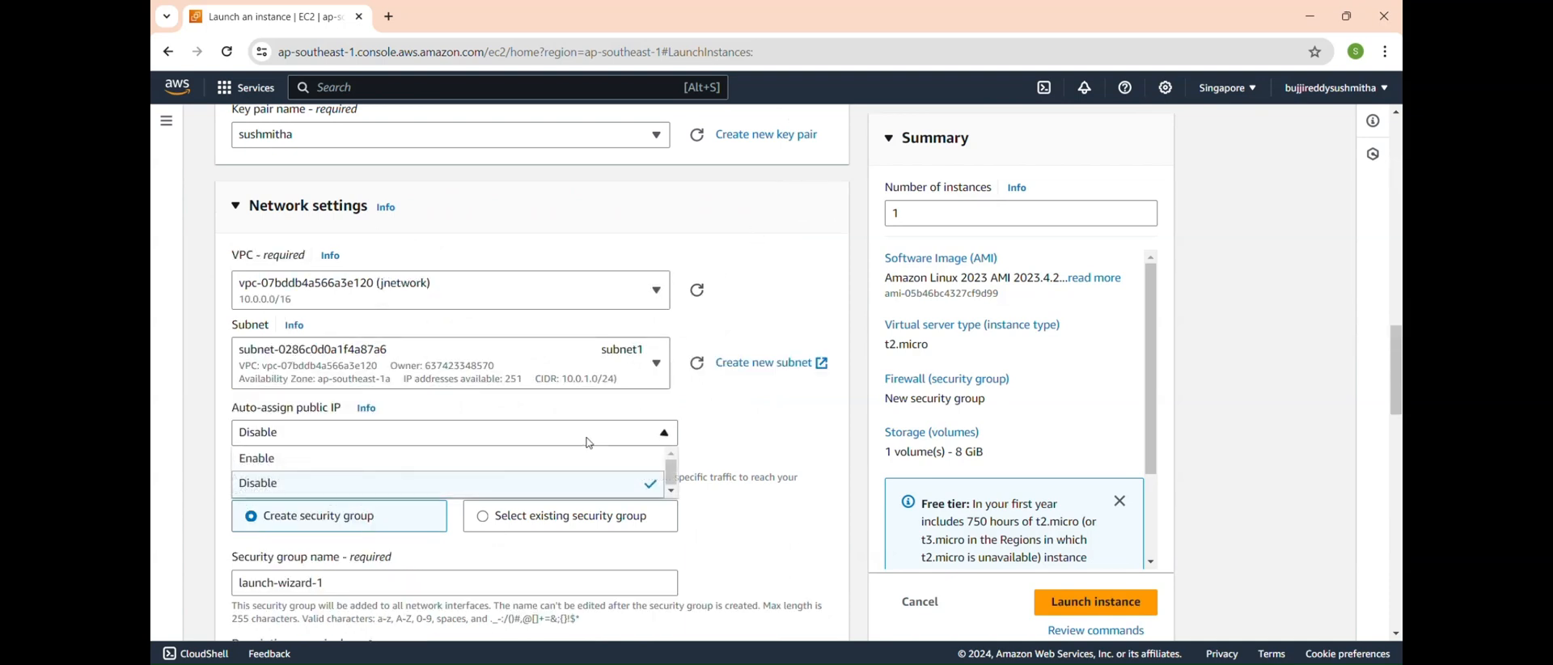
pyautogui.click(561, 459)
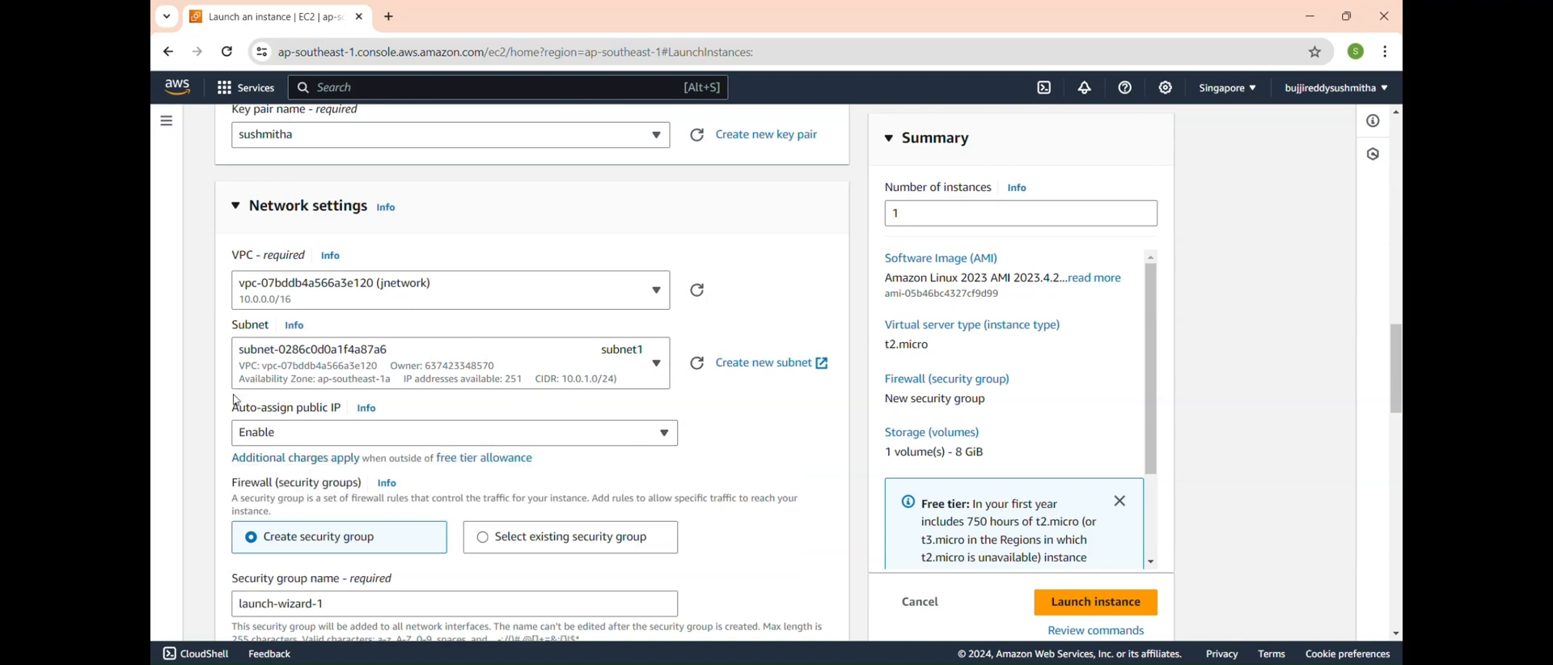
# Step: Check the inbound security group rules and storage configuration, and launch the instance
pyautogui.scroll(-1, 620, 404)
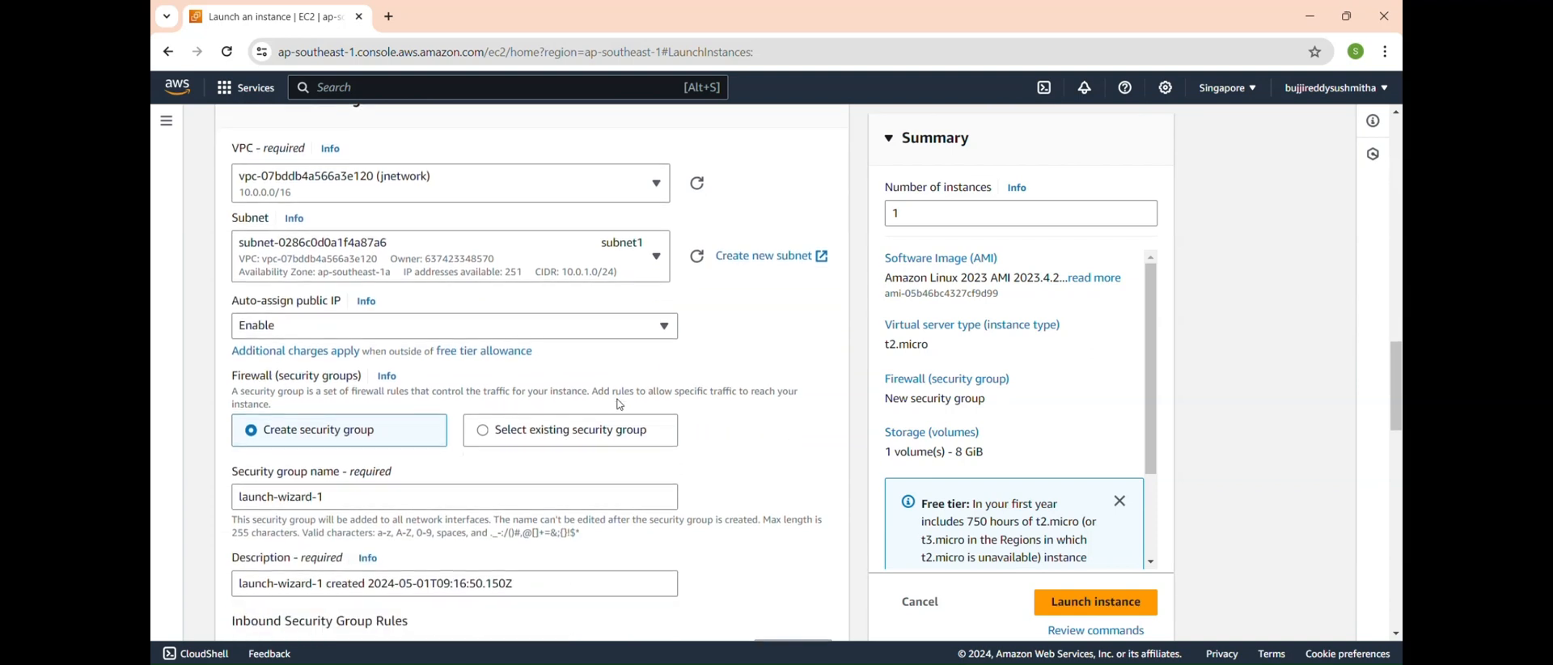
pyautogui.scroll(-6, 619, 405)
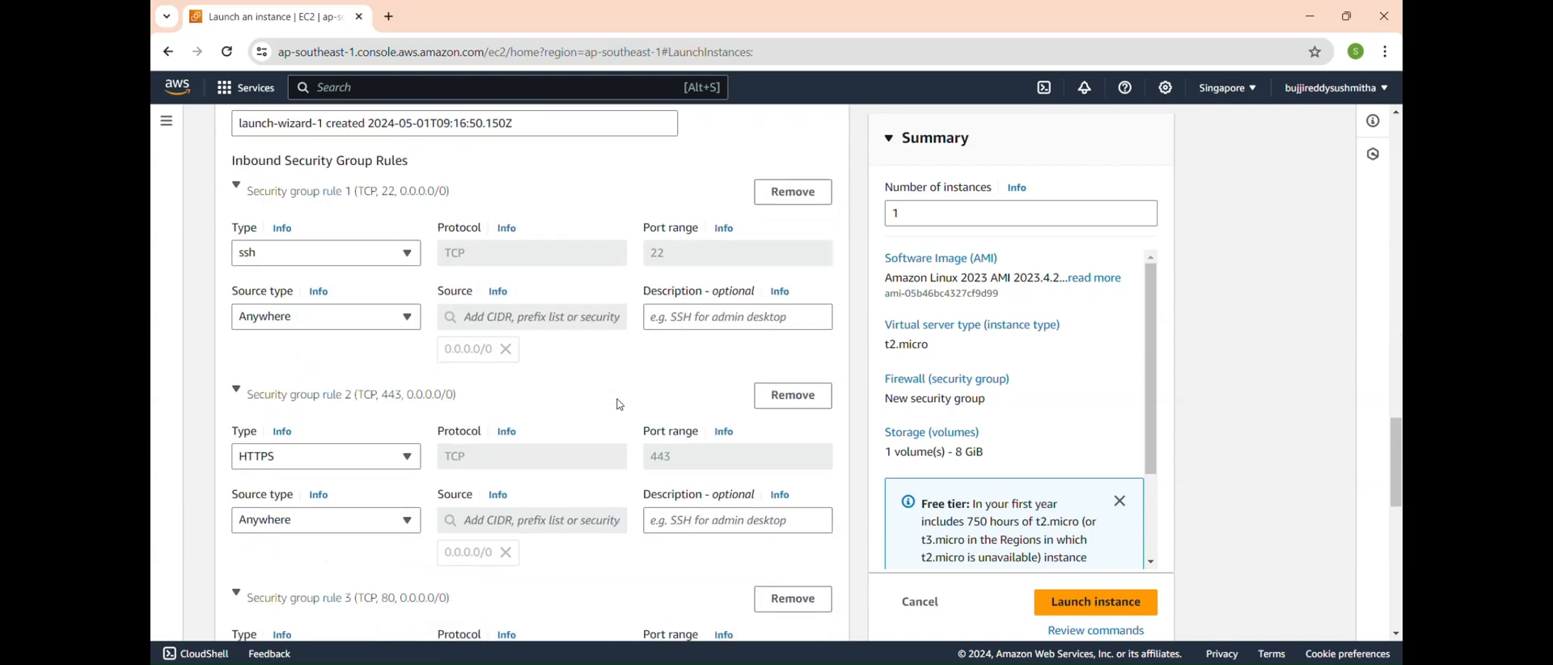
pyautogui.scroll(-4, 623, 405)
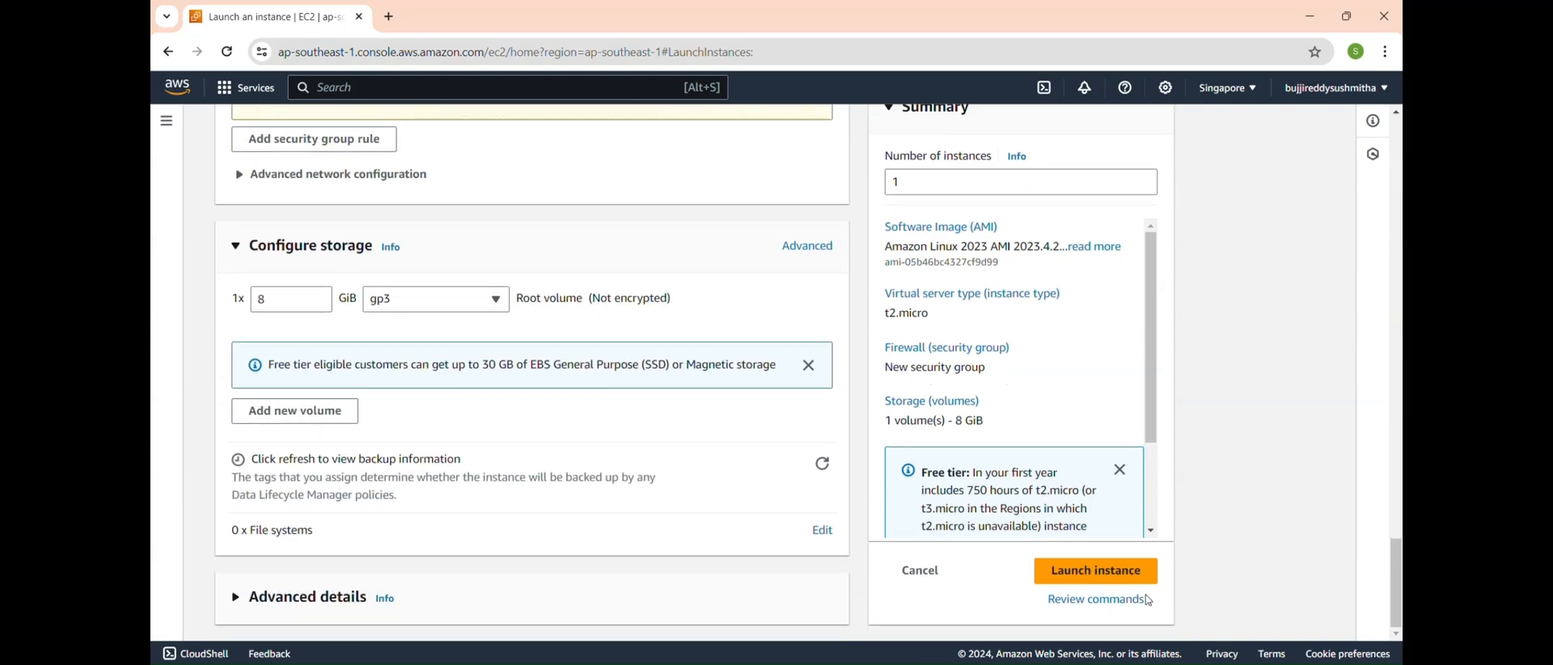
pyautogui.click(1115, 573)
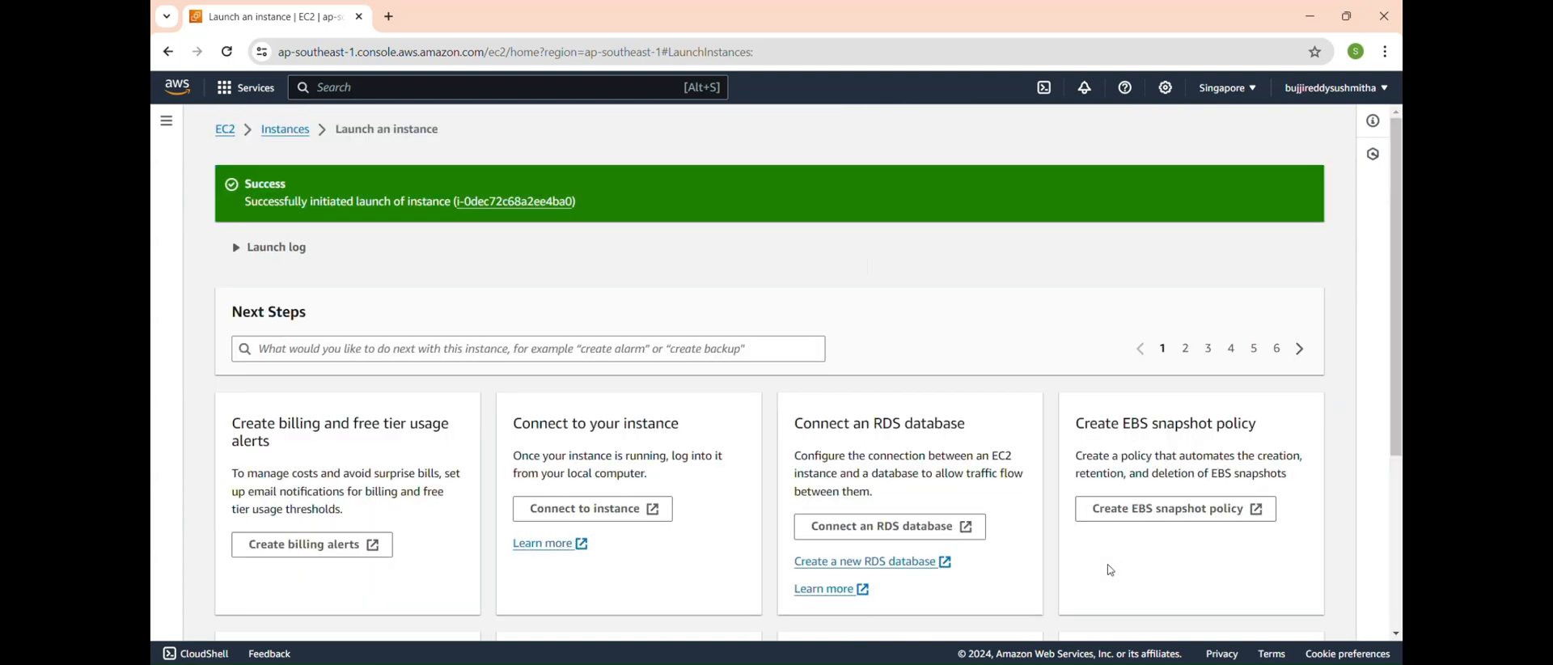
# Step: Show the list of all EC2 instances and reload the page to update the launch status
pyautogui.scroll(-4, 1112, 571)
pyautogui.scroll(1, 898, 300)
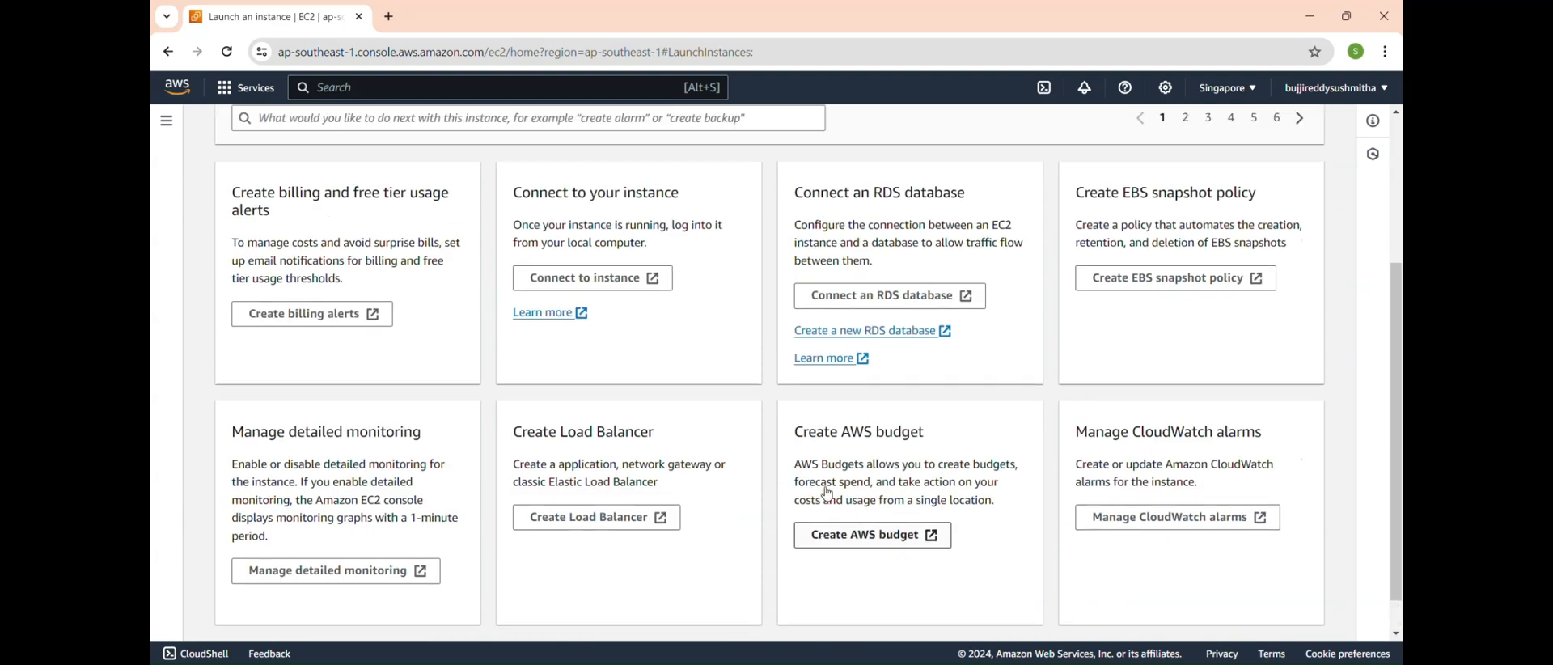
pyautogui.scroll(-1, 872, 416)
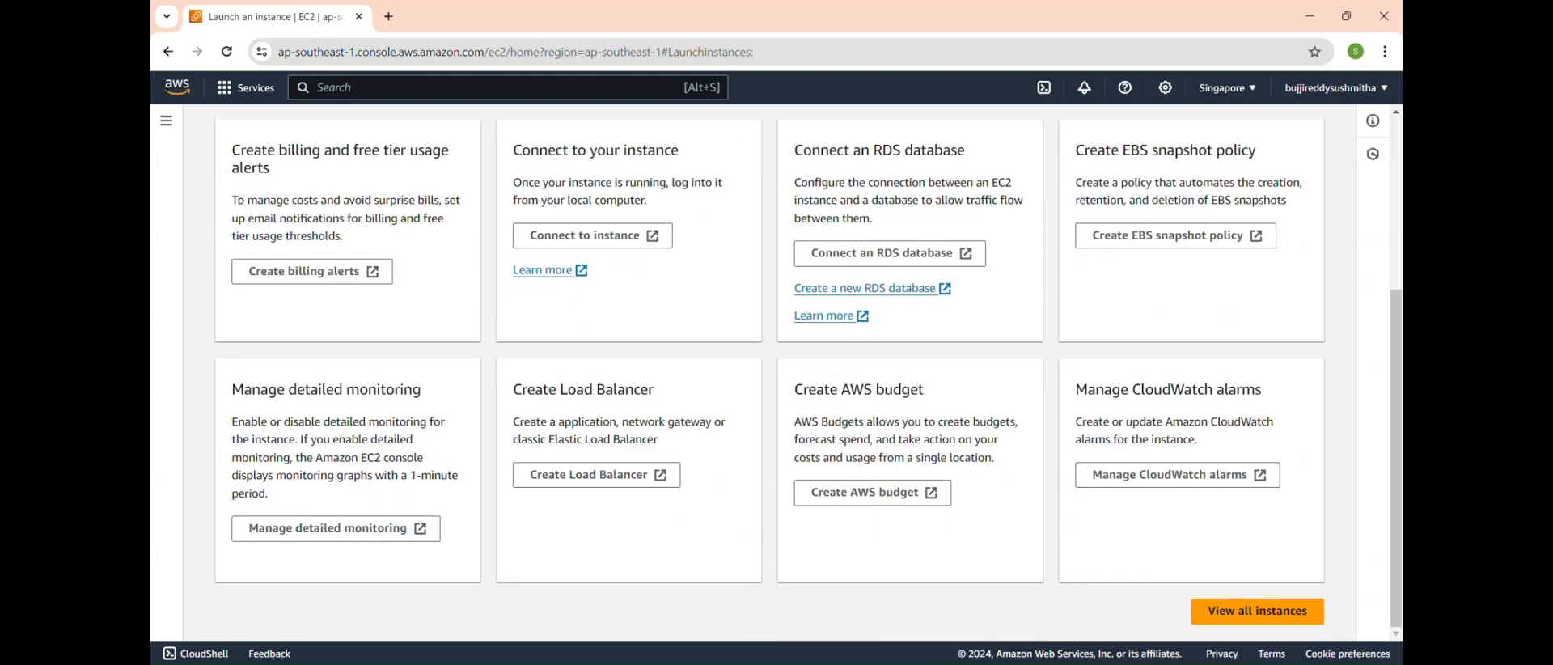
pyautogui.click(1260, 613)
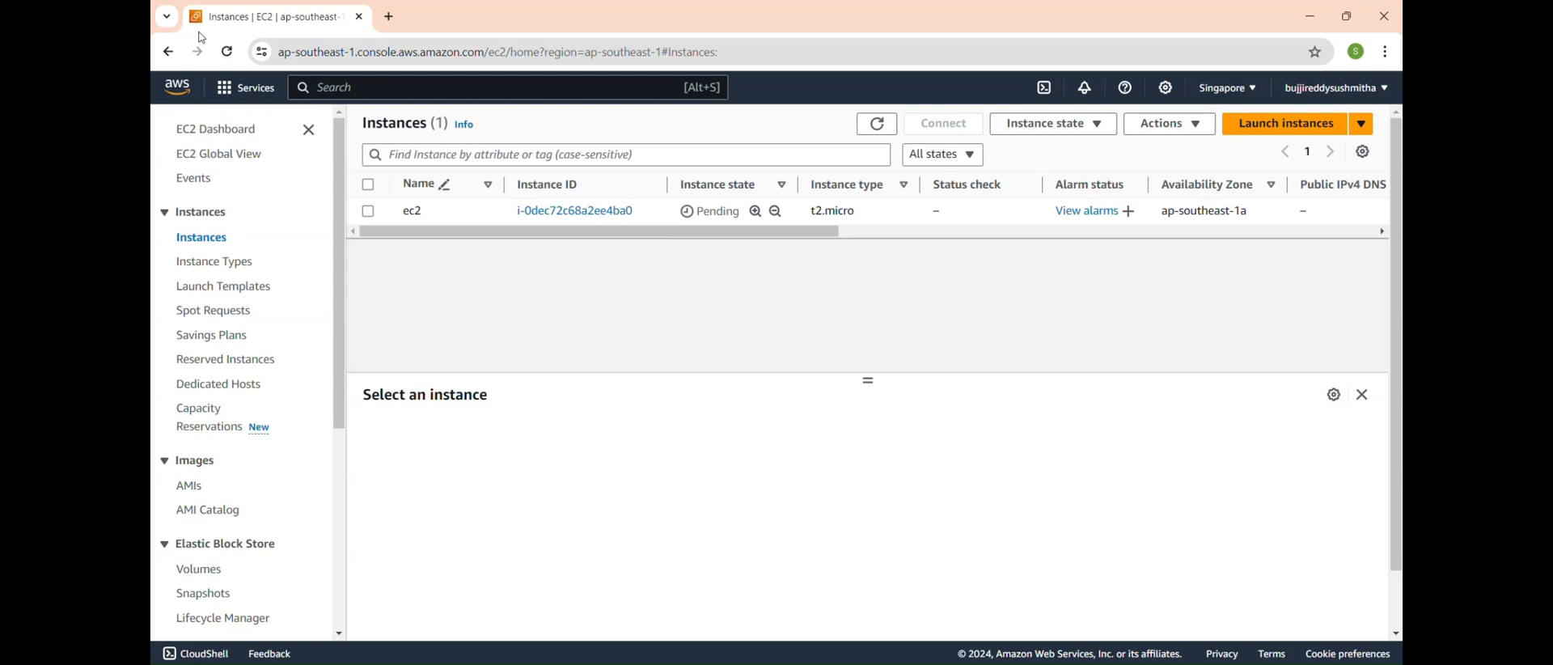
pyautogui.click(227, 52)
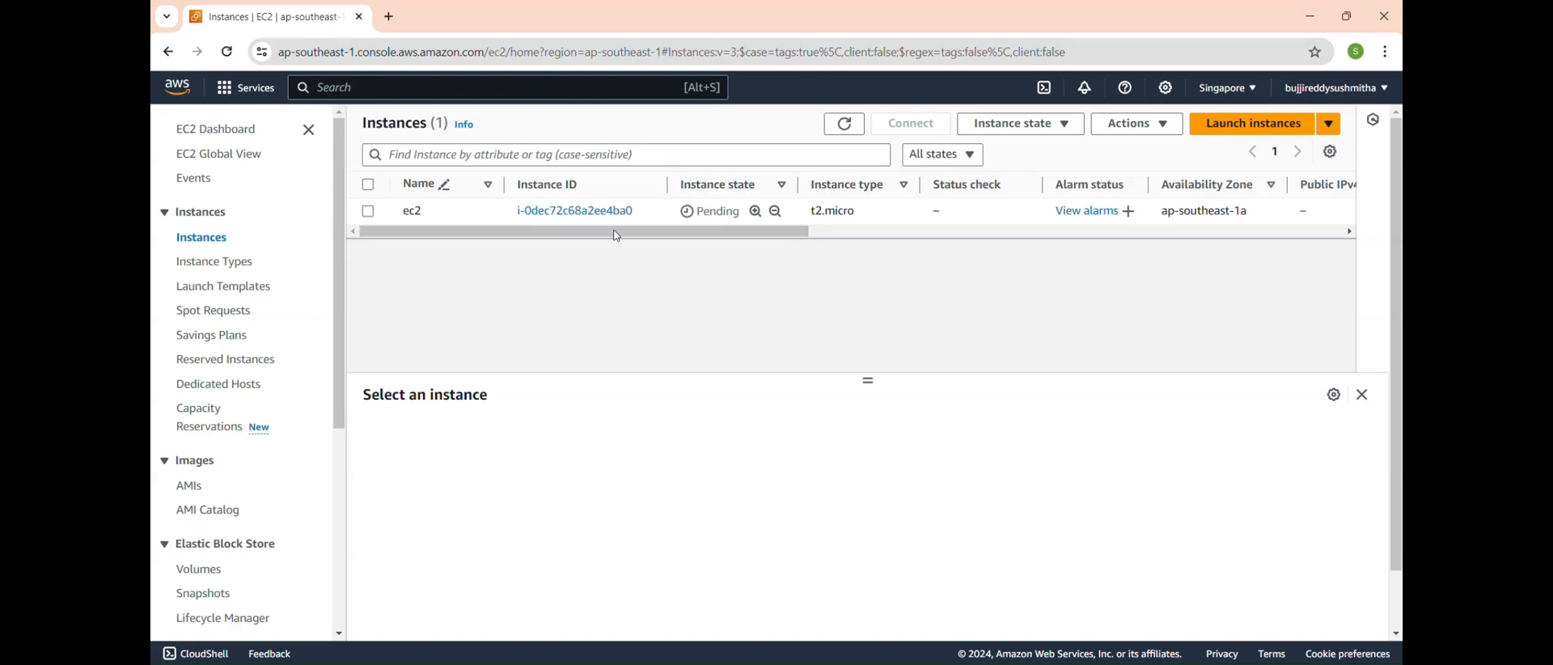
# Step: Examine the ec2 instance's public IP, security group and key columns, and reload the list to check its state
pyautogui.moveTo(709, 235); pyautogui.dragTo(668, 283)
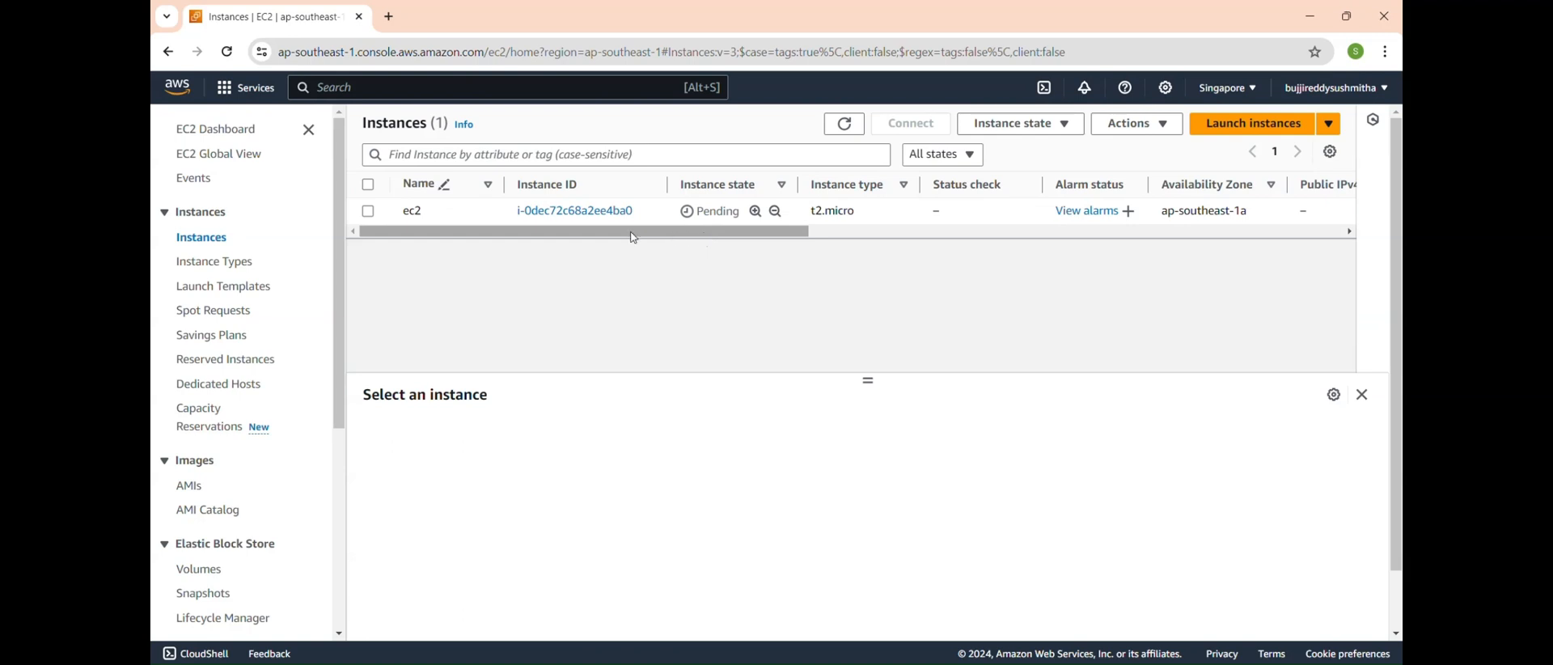
pyautogui.moveTo(631, 236); pyautogui.dragTo(847, 237)
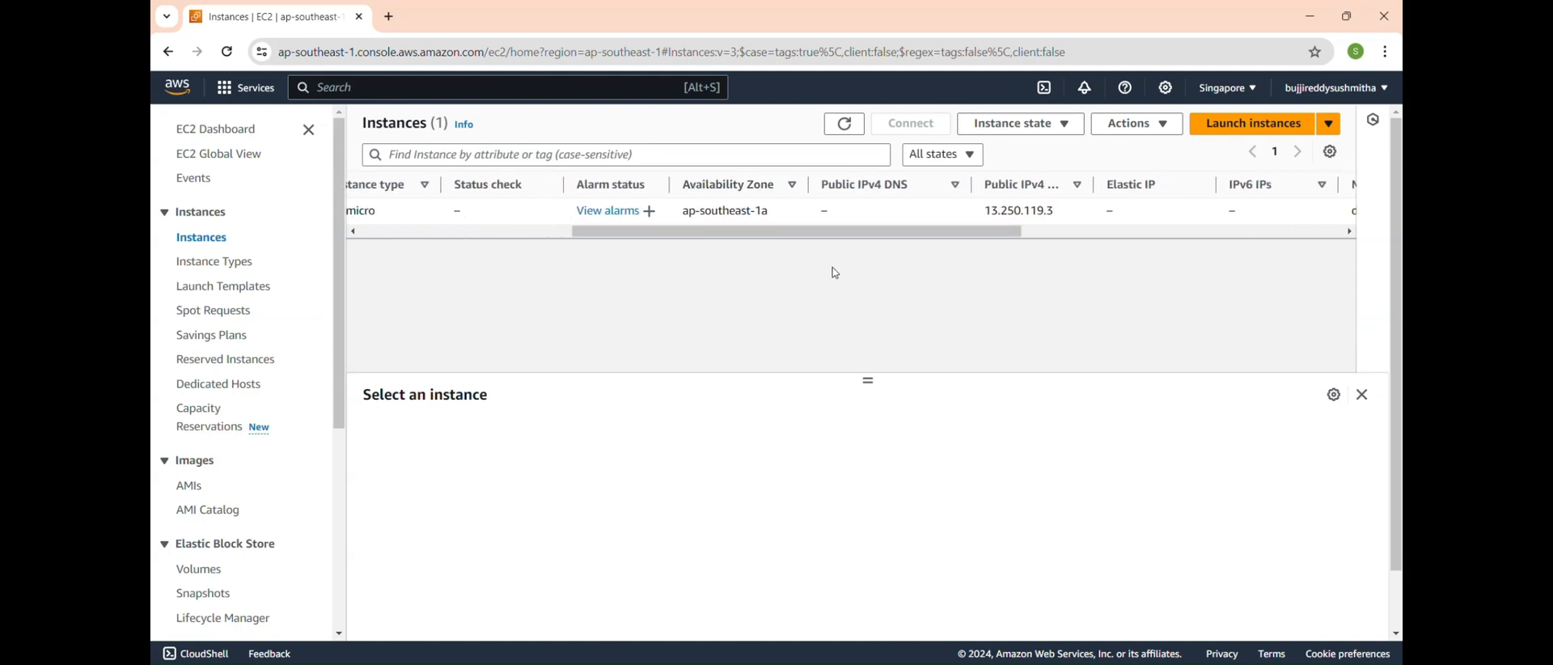
pyautogui.moveTo(851, 233); pyautogui.dragTo(940, 239)
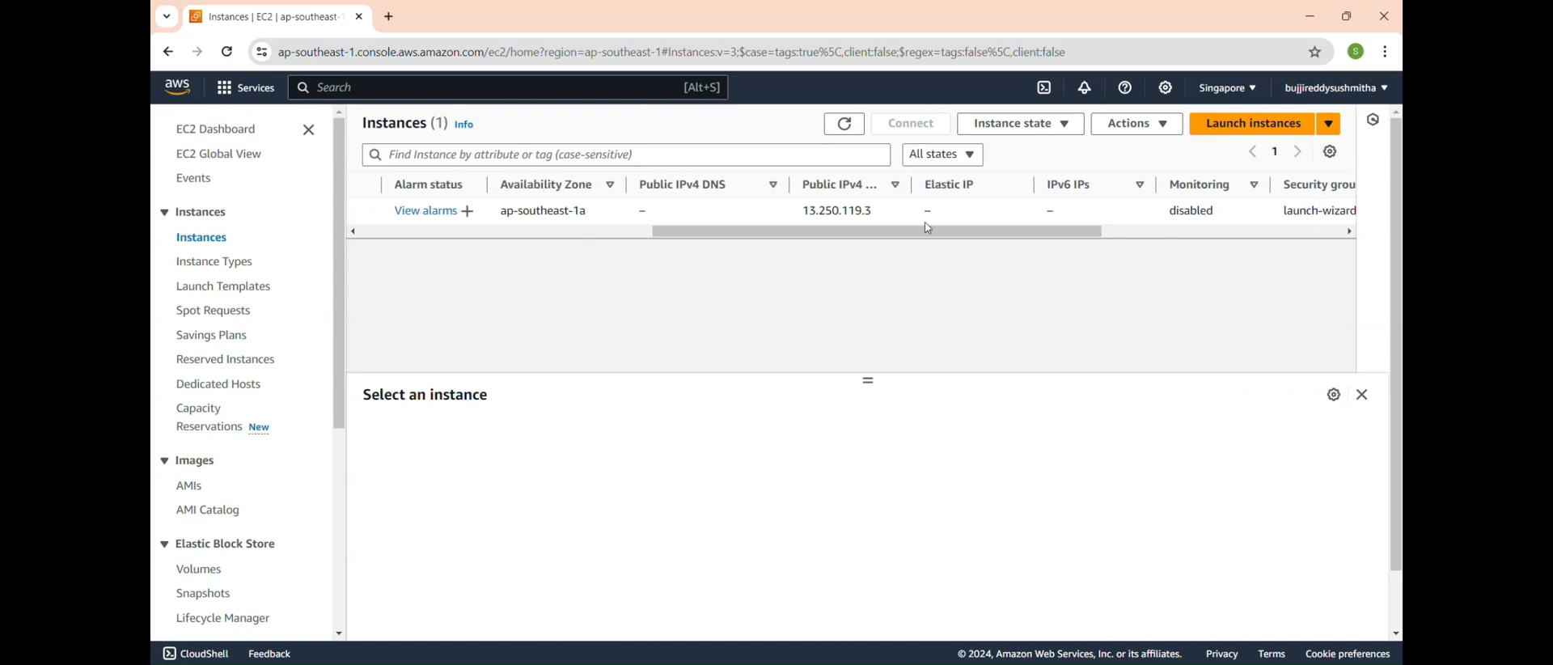
pyautogui.moveTo(938, 234); pyautogui.dragTo(1402, 283)
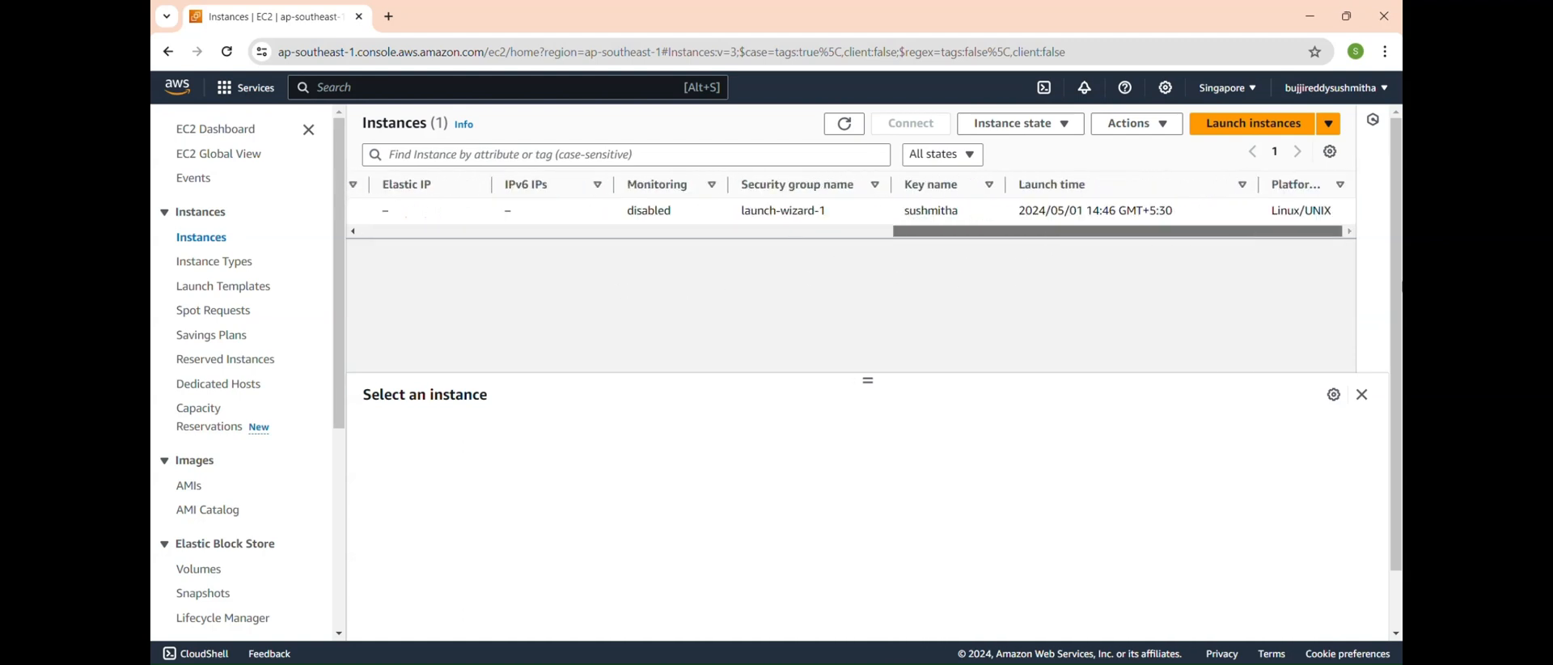
pyautogui.moveTo(1265, 236); pyautogui.dragTo(596, 267)
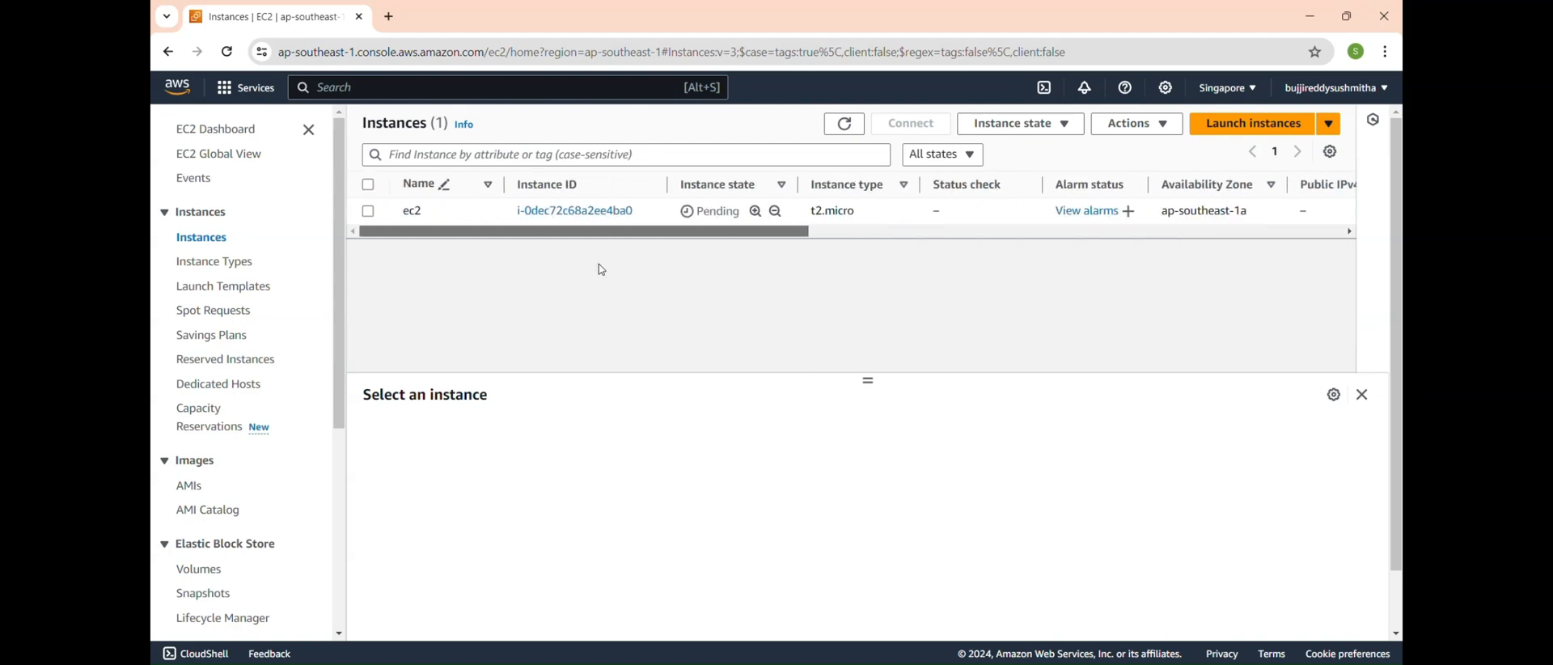
pyautogui.click(230, 53)
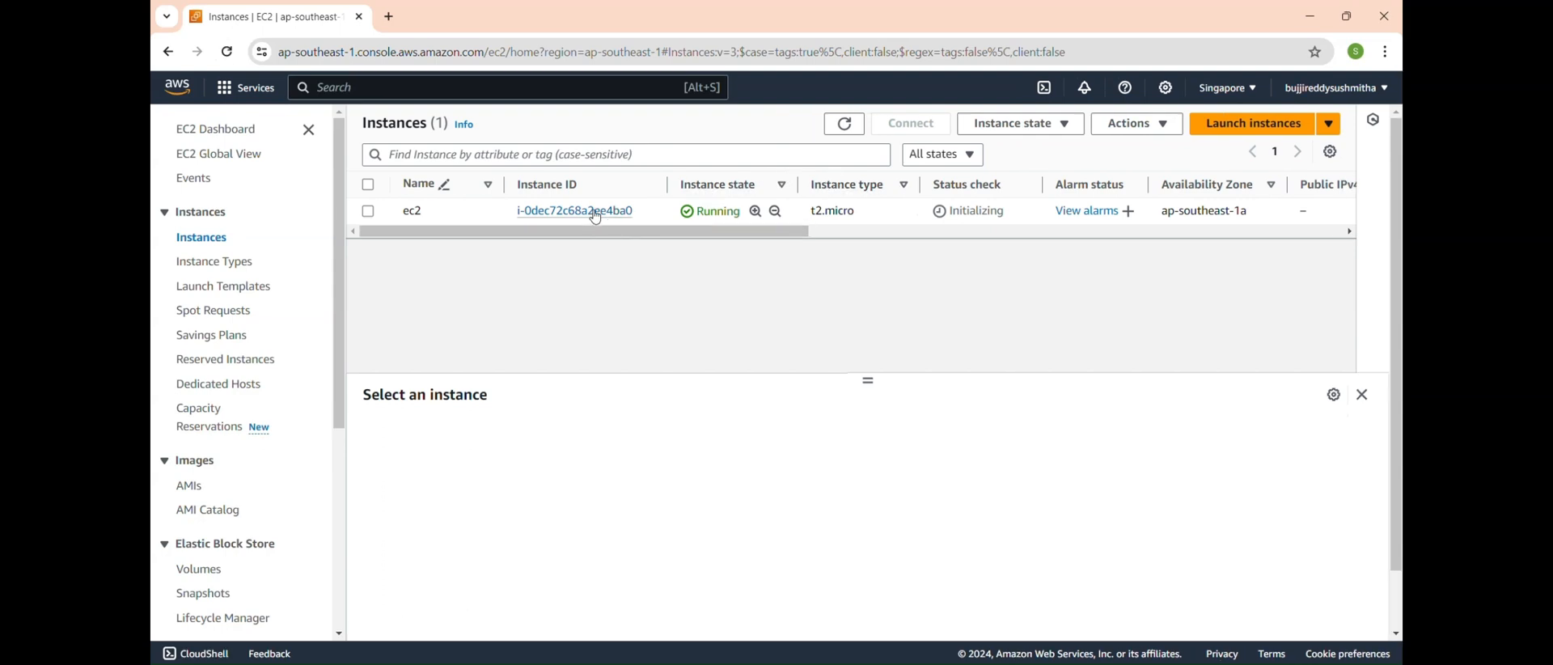
# Step: Open the ec2 instance's details and connect to it using EC2 Instance Connect with the username ec2-user
pyautogui.click(588, 212)
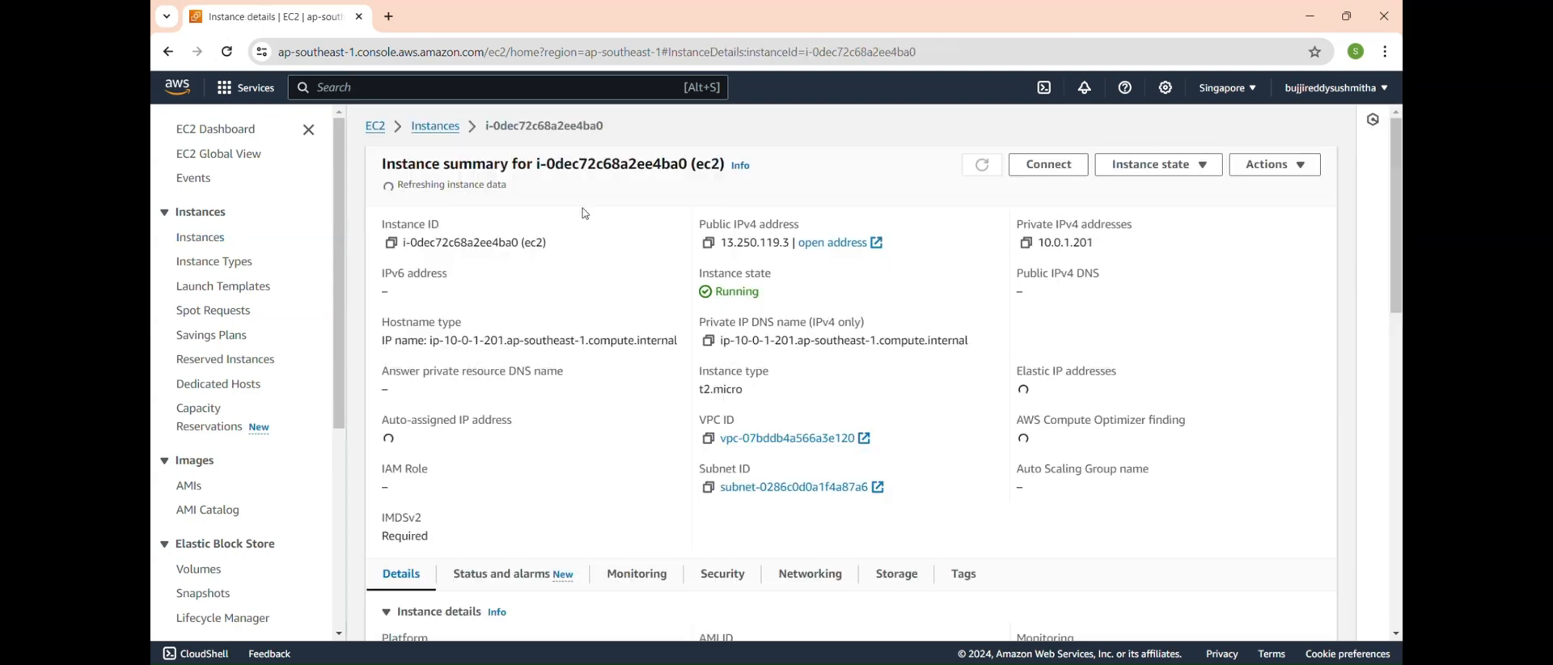
pyautogui.click(1062, 172)
pyautogui.scroll(-1, 599, 362)
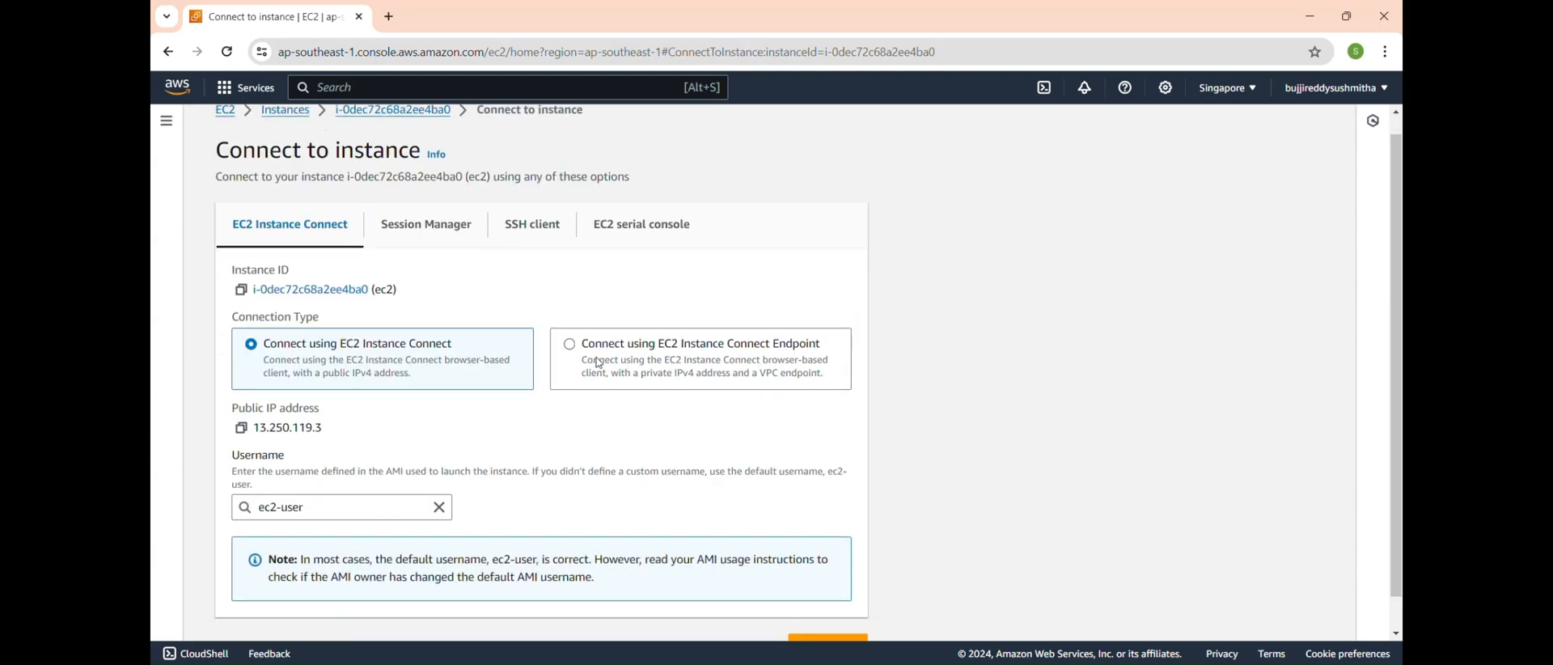
pyautogui.click(853, 613)
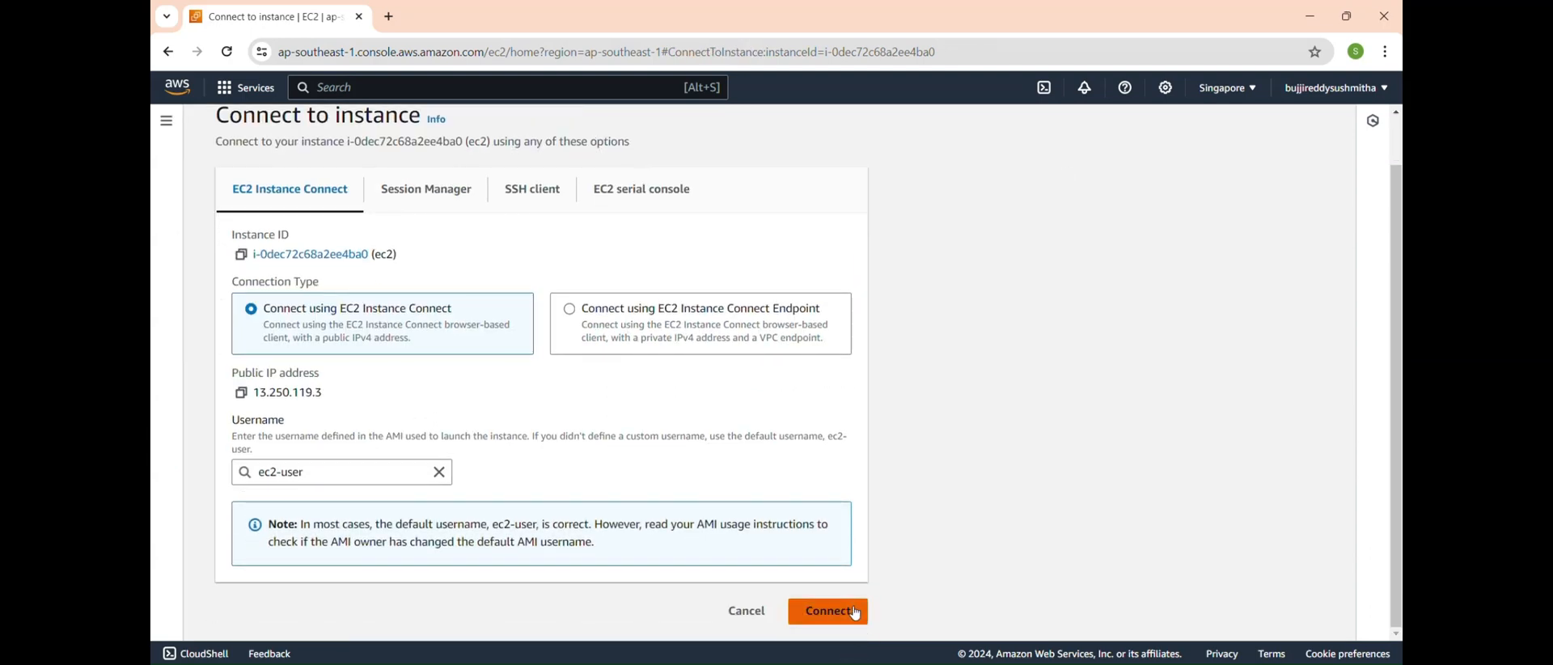